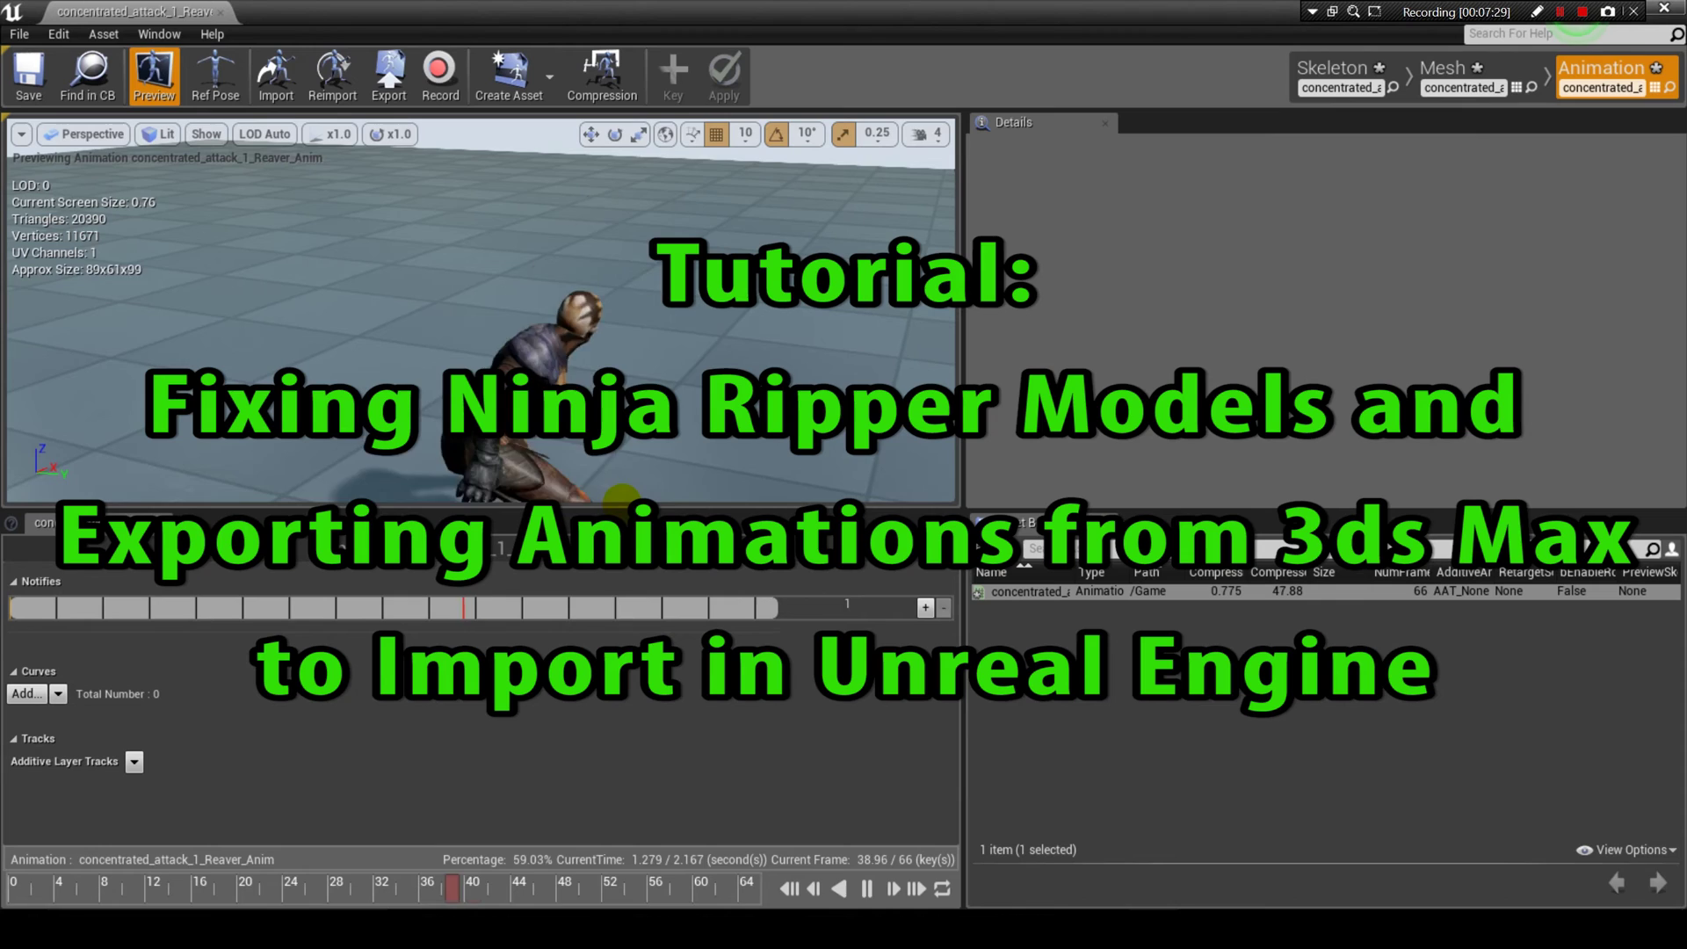
Step: Enlarge the preview viewport of concentrated_attack_1_Reaver_Anim and view the playing animation from another angle
drag(622, 507, 623, 714)
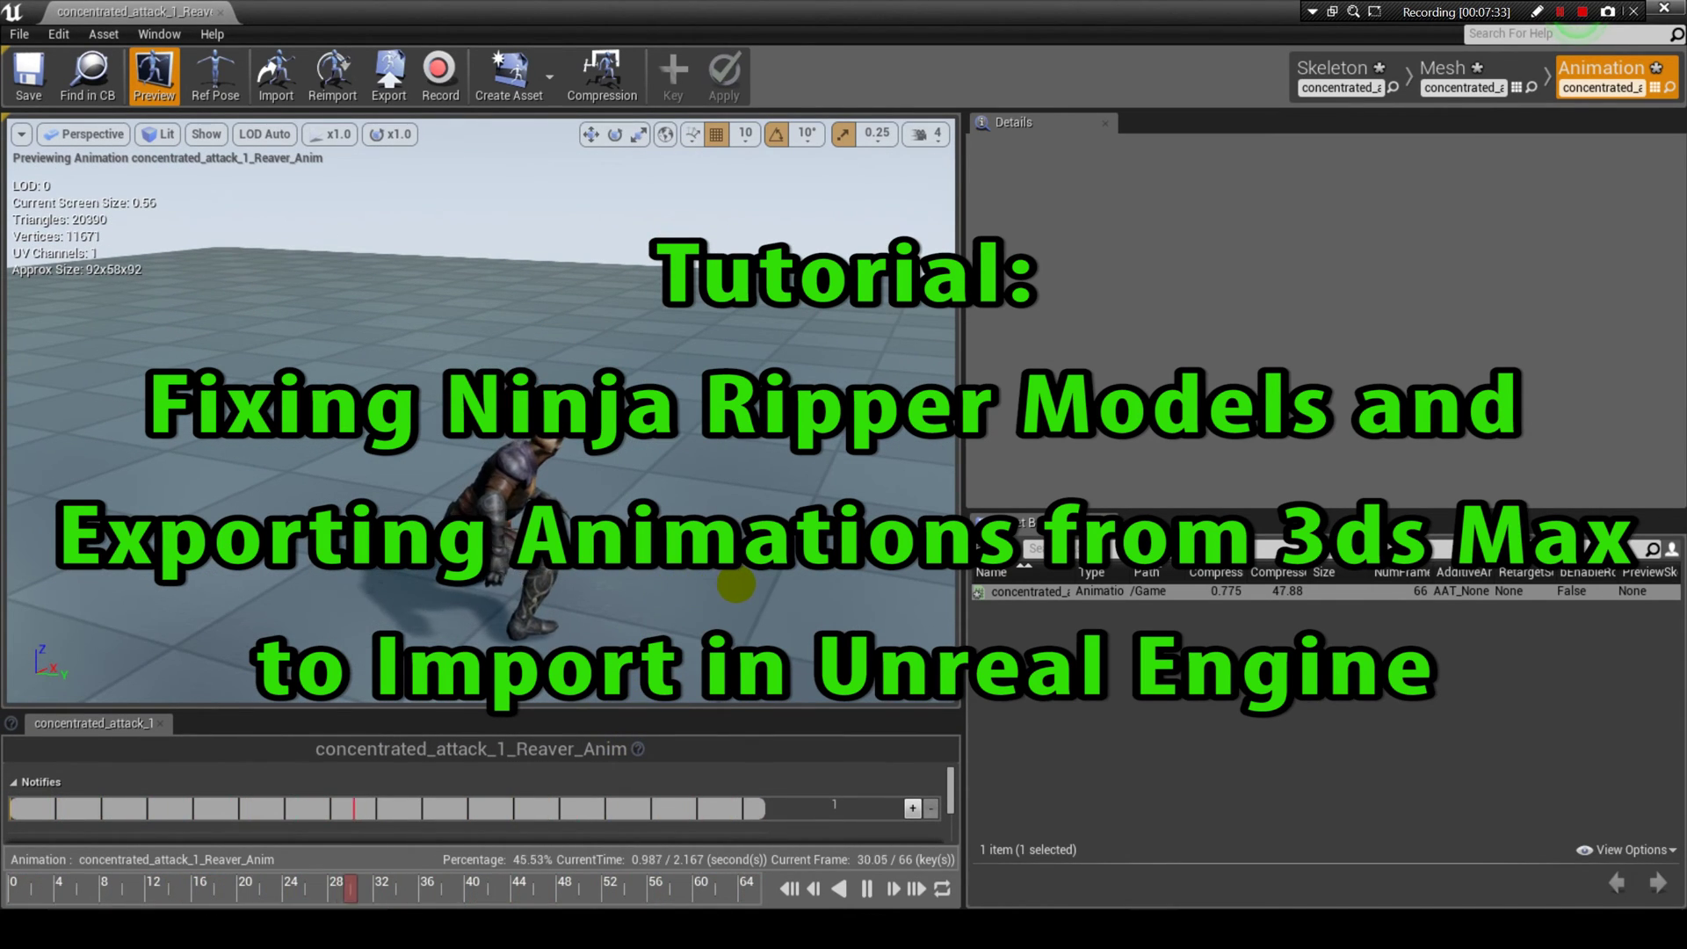
alt+drag(722, 575, 967, 580)
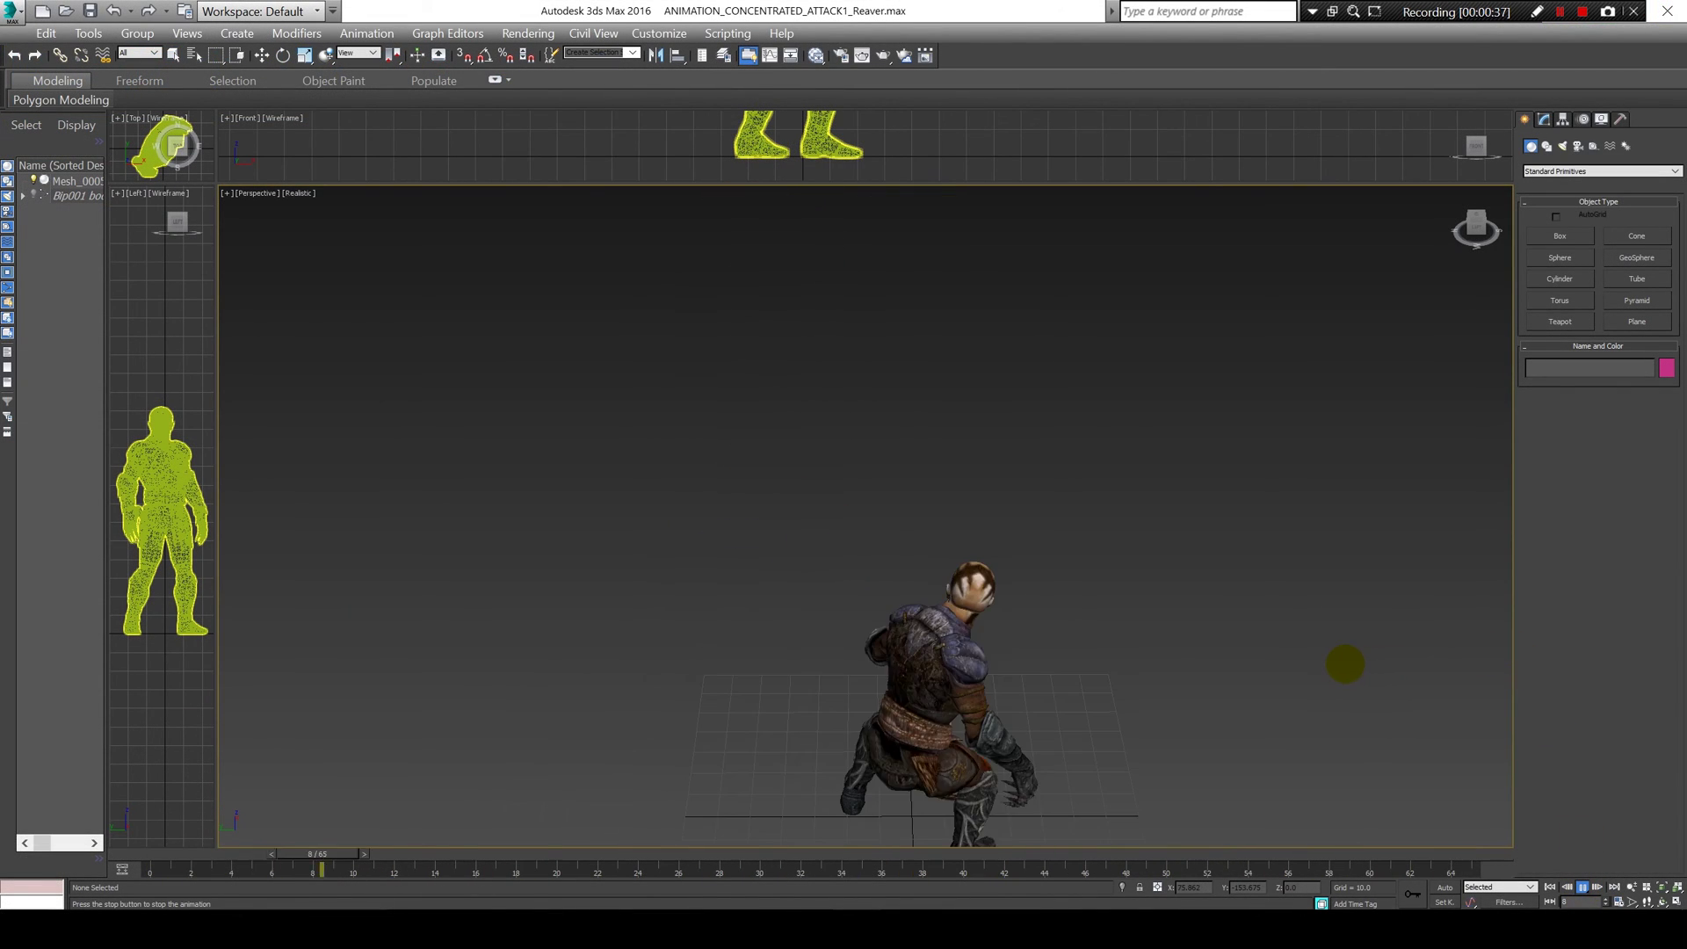
Step: Switch to 3ds Max, examine the character's playing attack animation from several angles in the perspective view, and stop playback
middle_drag(1299, 609, 1199, 494)
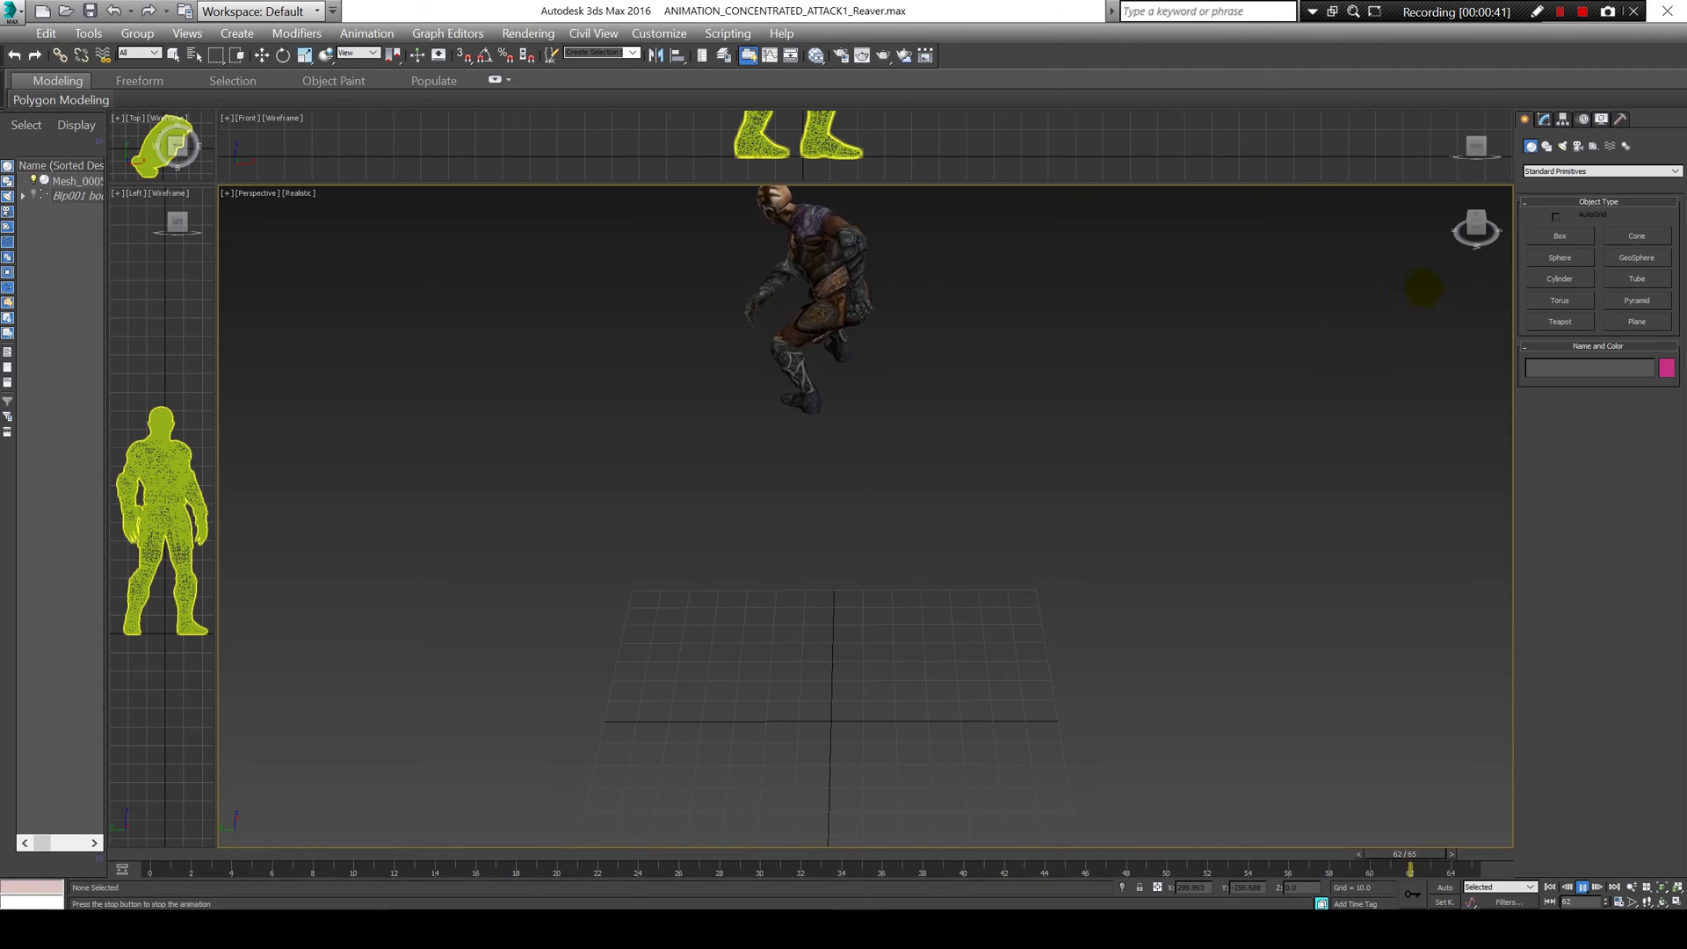
drag(1477, 227, 1455, 220)
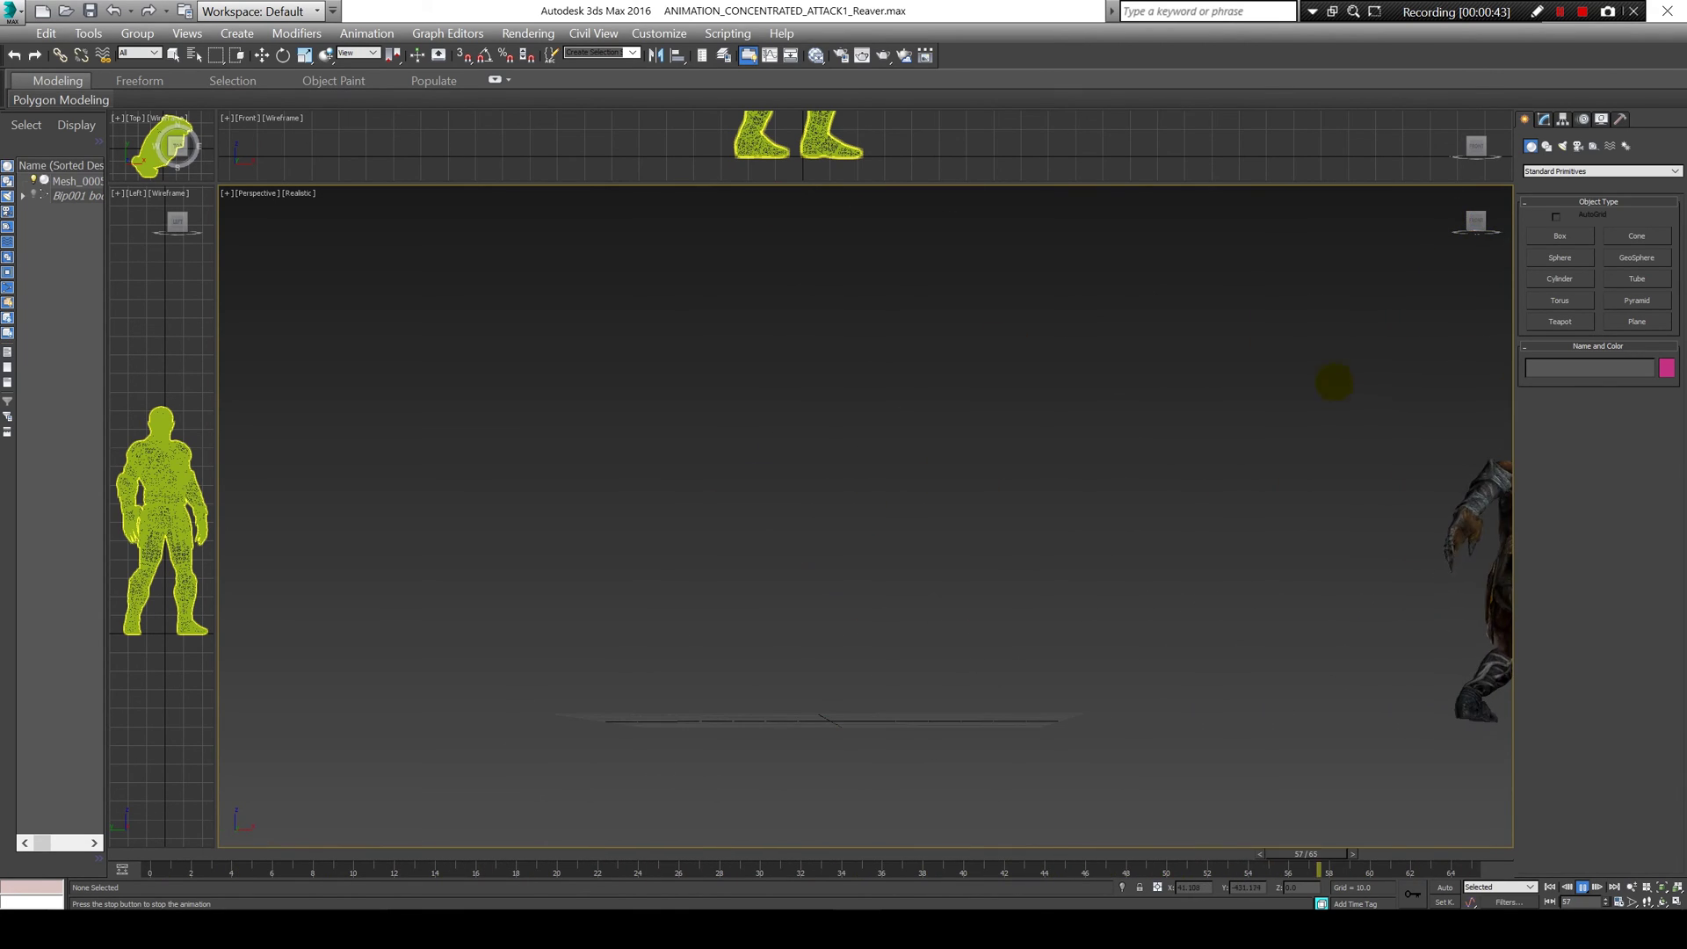
click(1469, 215)
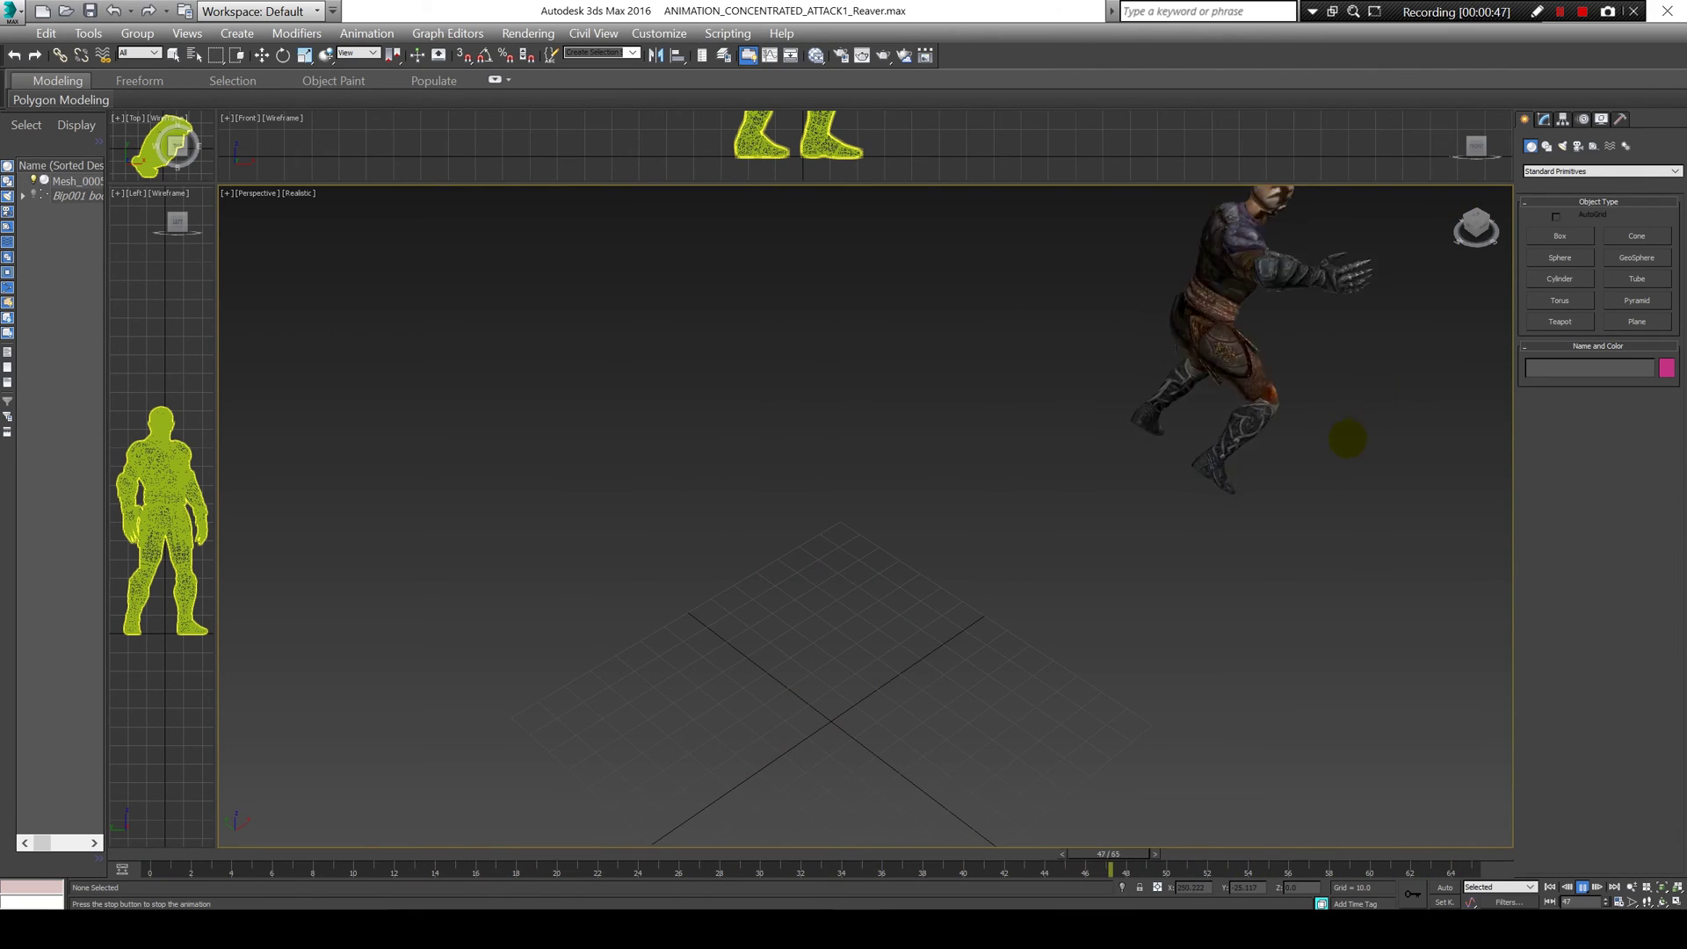
middle_drag(1325, 443, 1175, 475)
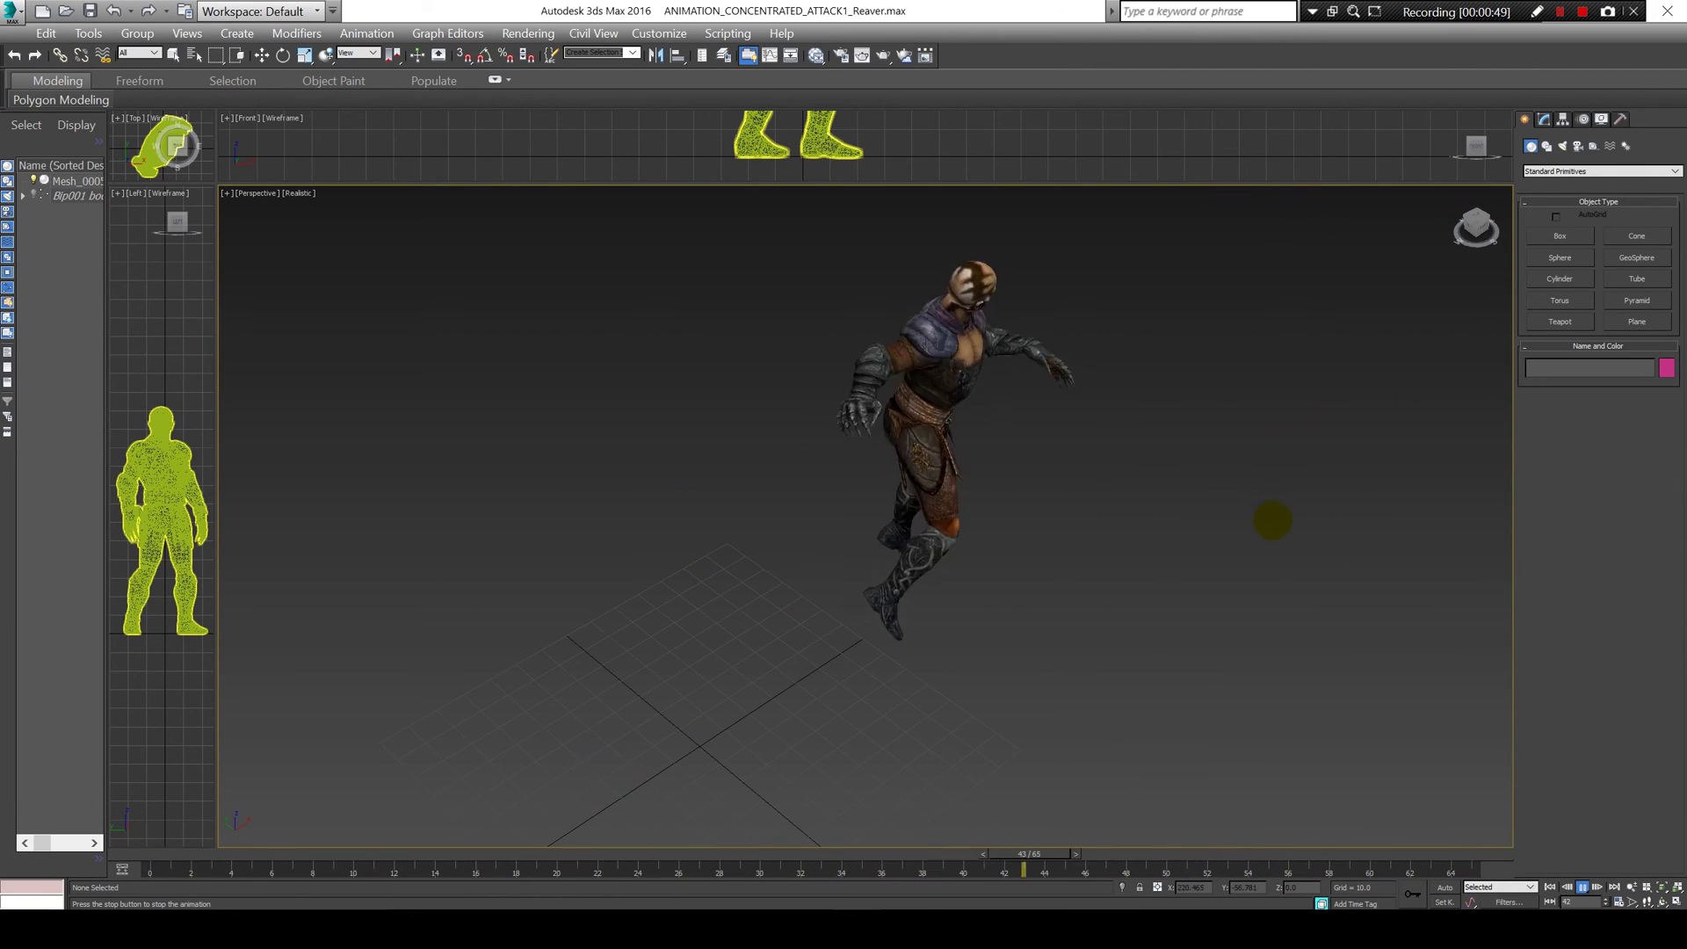
mouse_move(1474, 223)
mouse_down()
mouse_move(1504, 233)
mouse_move(1446, 227)
mouse_up()
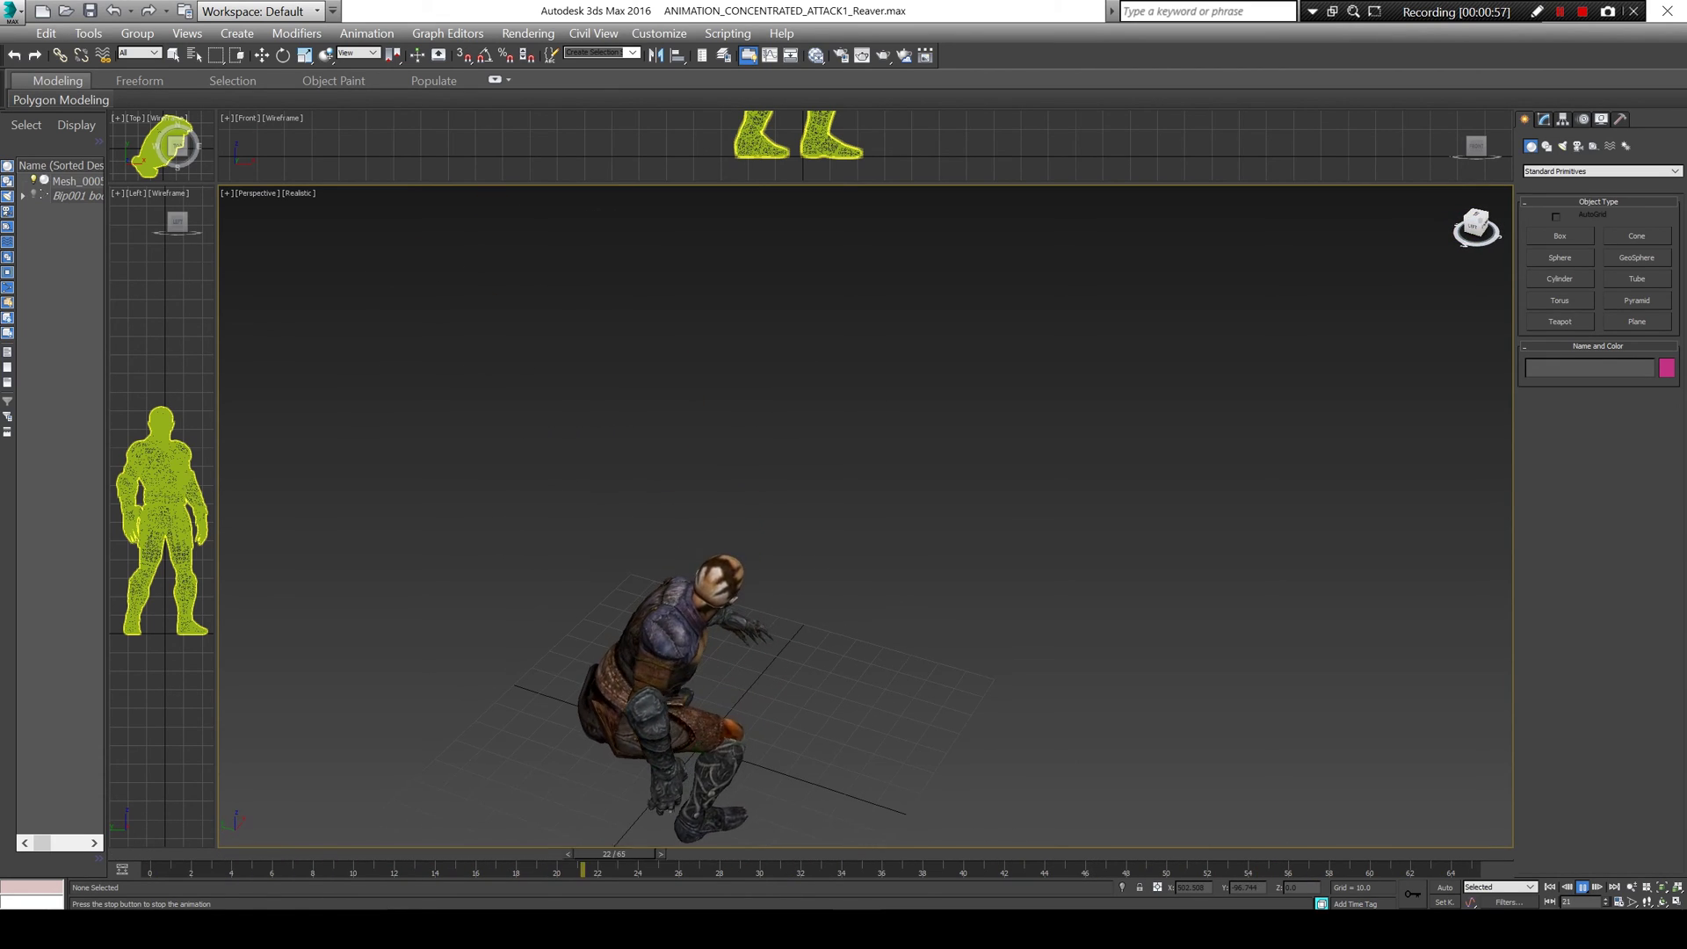
click(1582, 887)
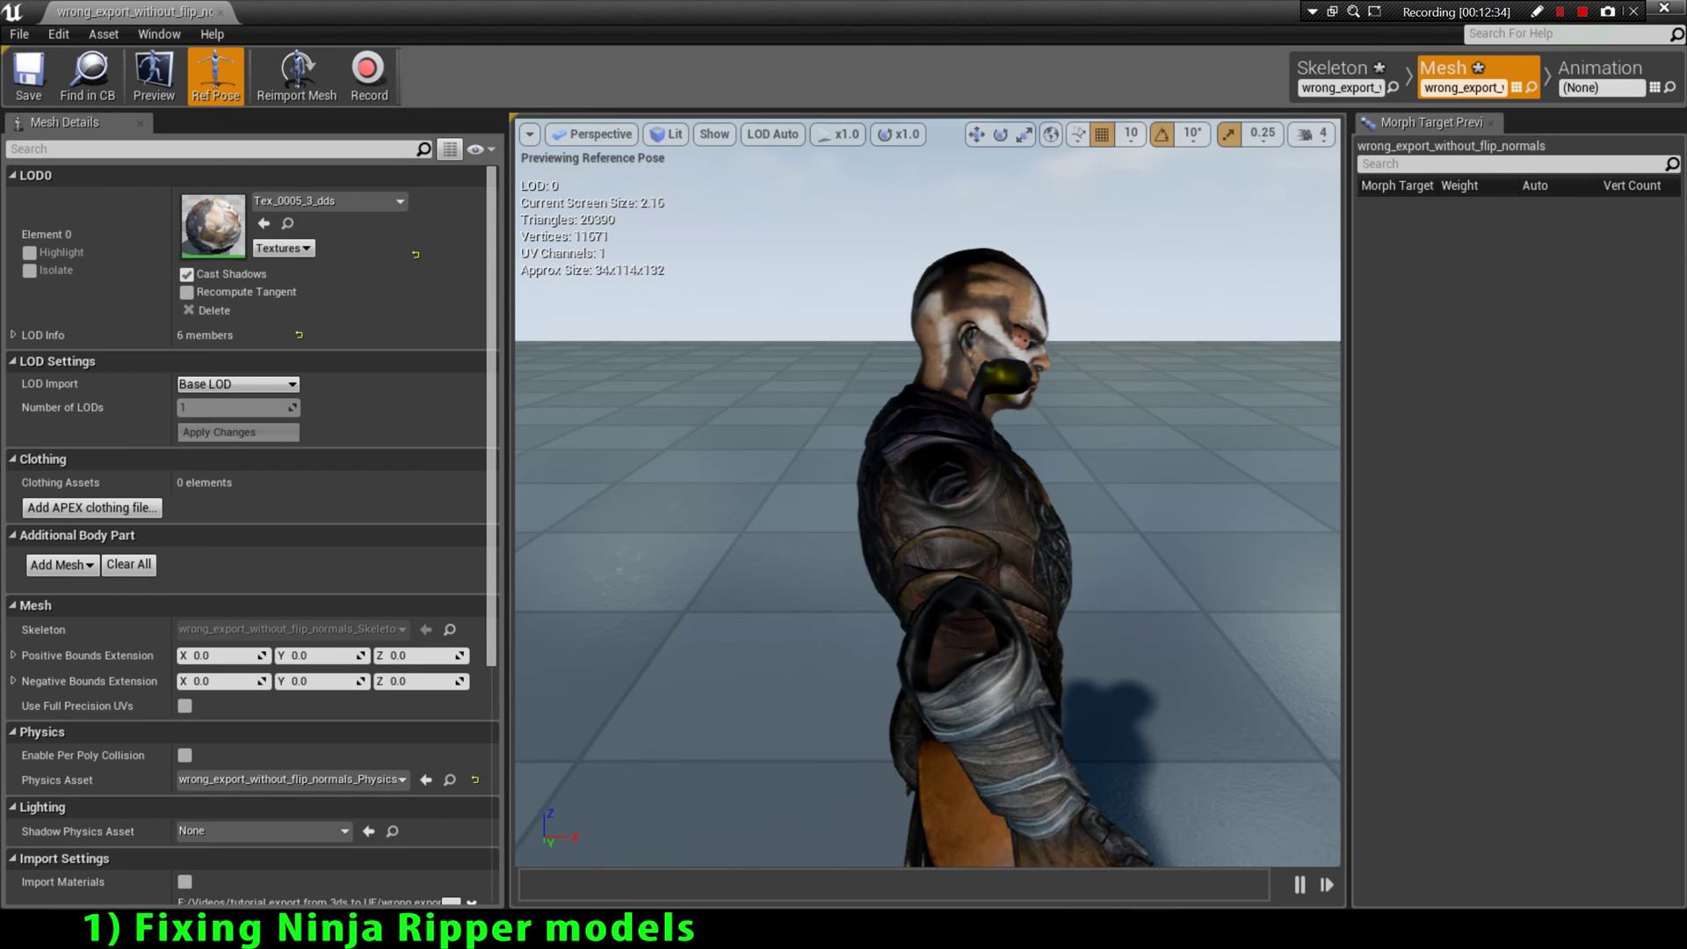
Step: Switch to Unreal Engine, examine the wrong_export_without_flip_normals mesh from the other side, and close its editor
drag(1145, 456, 1076, 418)
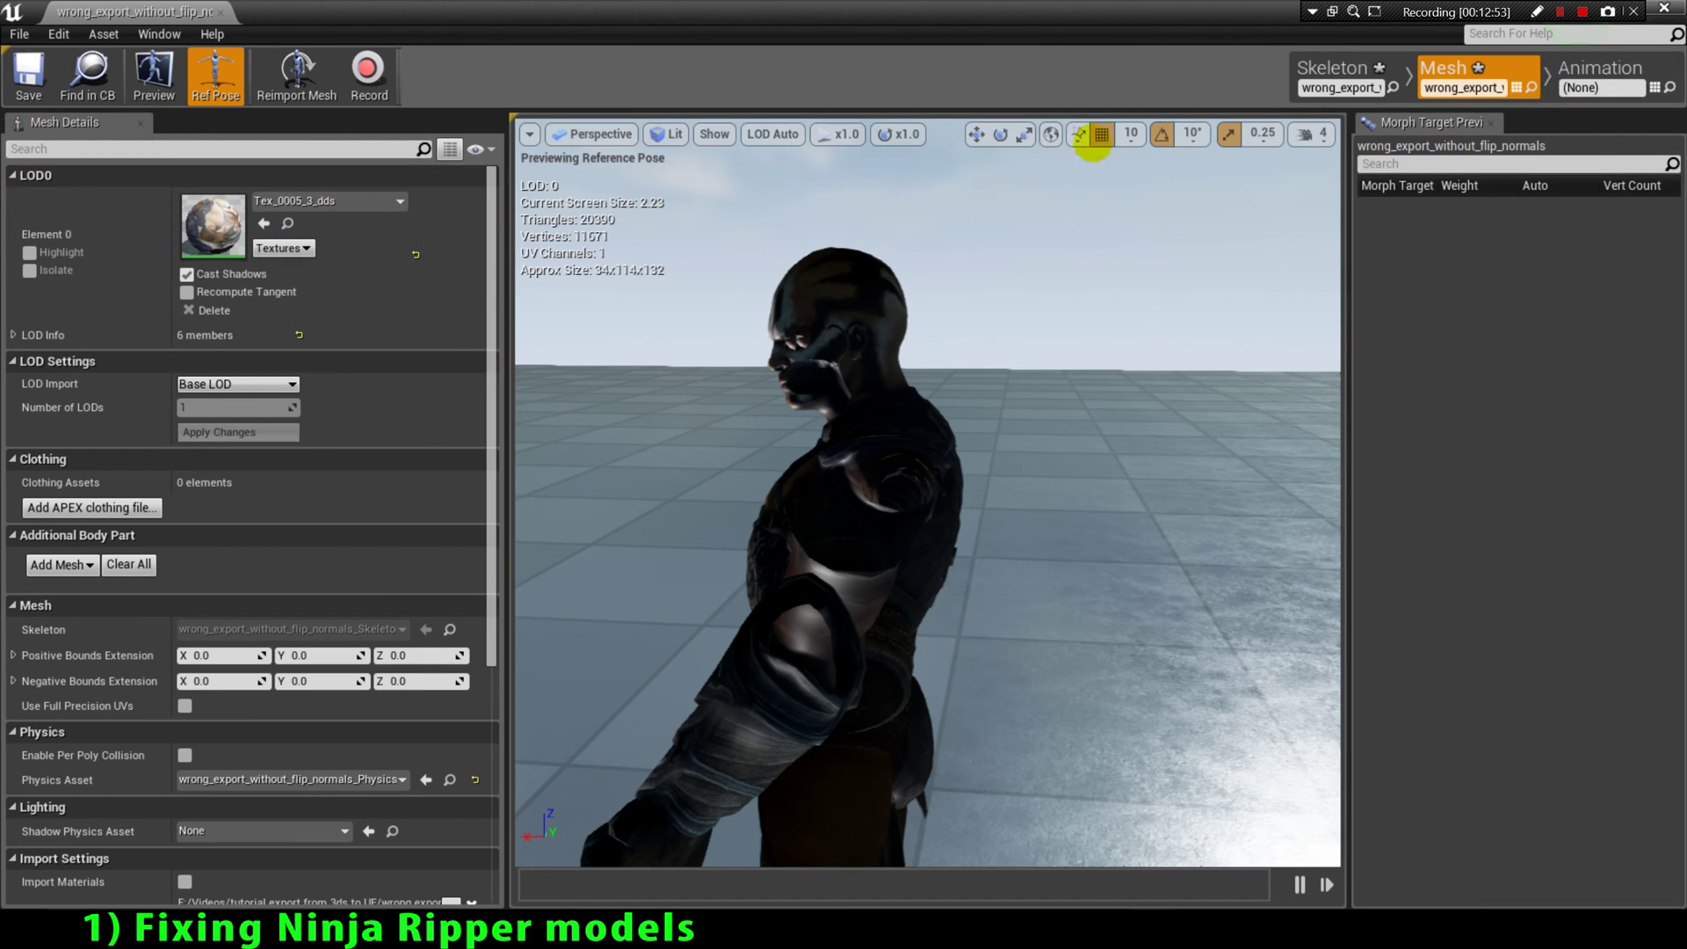
click(1664, 8)
Step: Open the wrong_export_without_flip_normals_Anim animation and examine the character's shading from several angles and distances
double_click(283, 743)
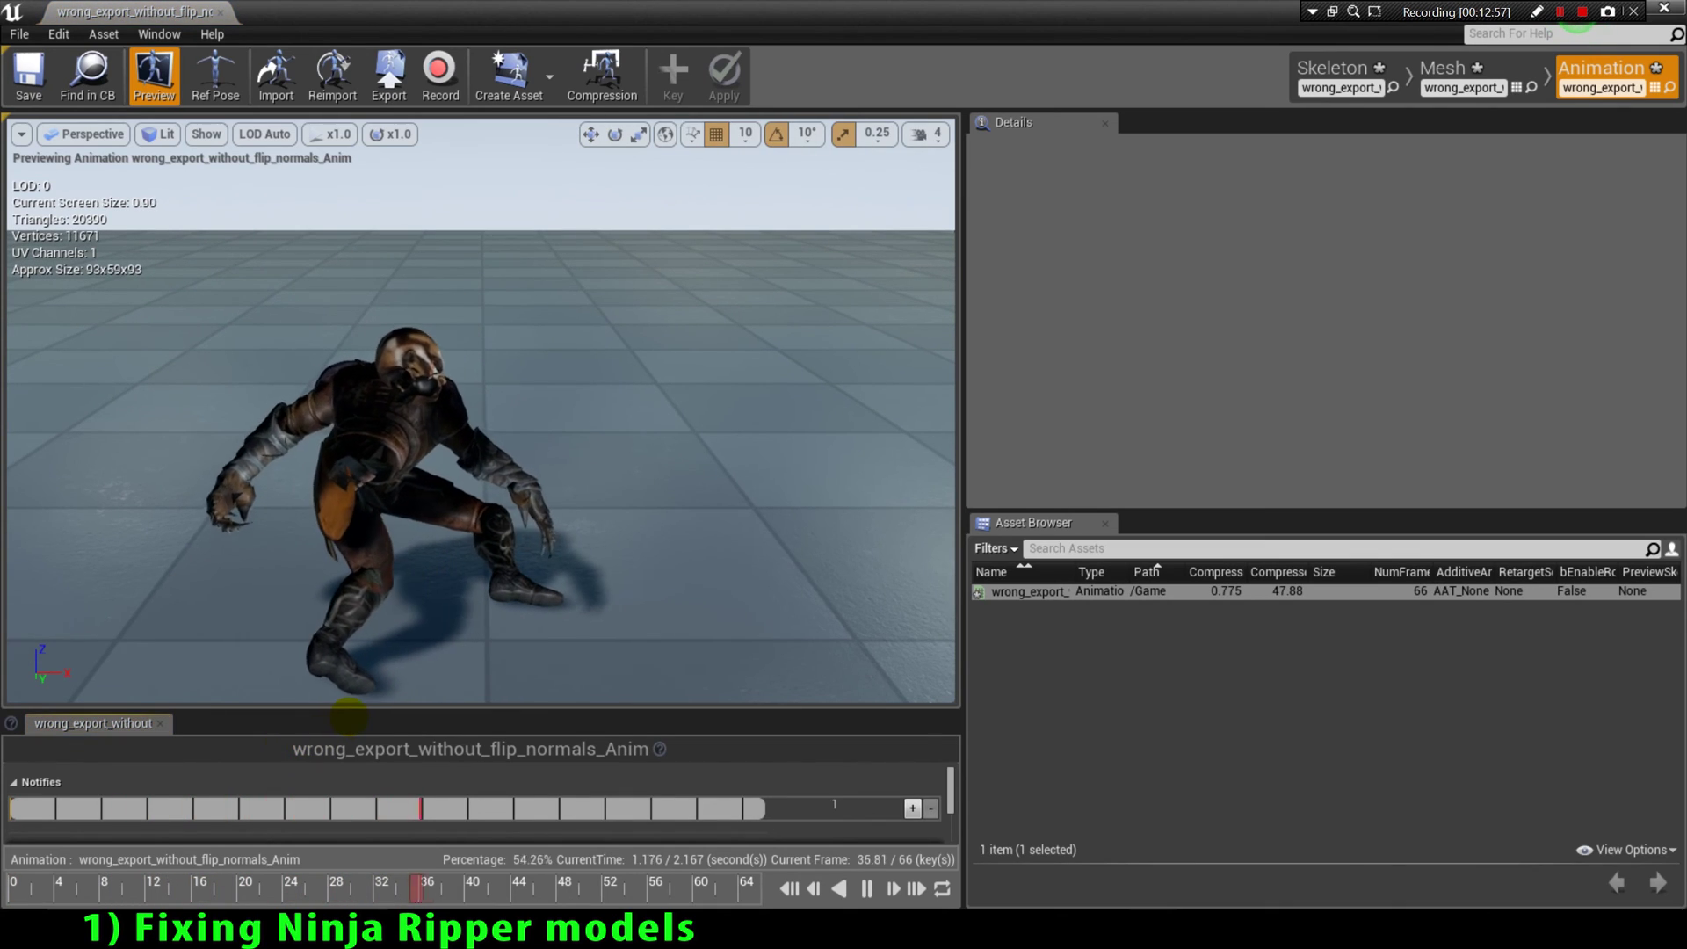
scroll(474, 573, down, 5)
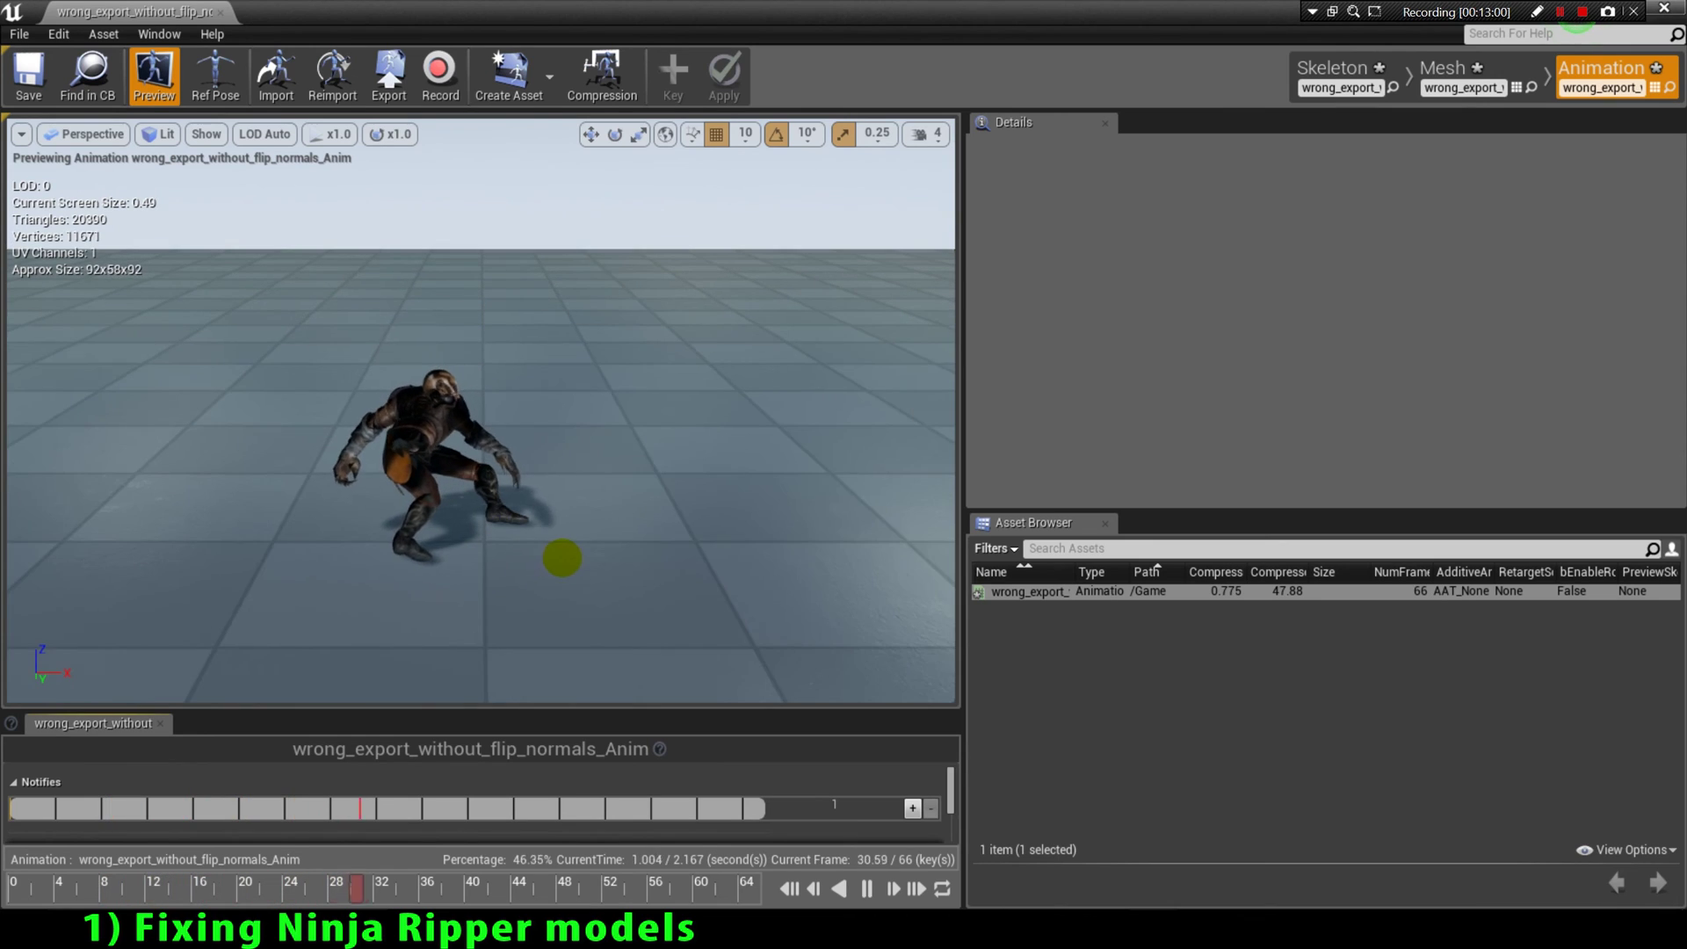
middle_drag(564, 556, 584, 538)
drag(610, 496, 547, 493)
scroll(610, 494, up, 3)
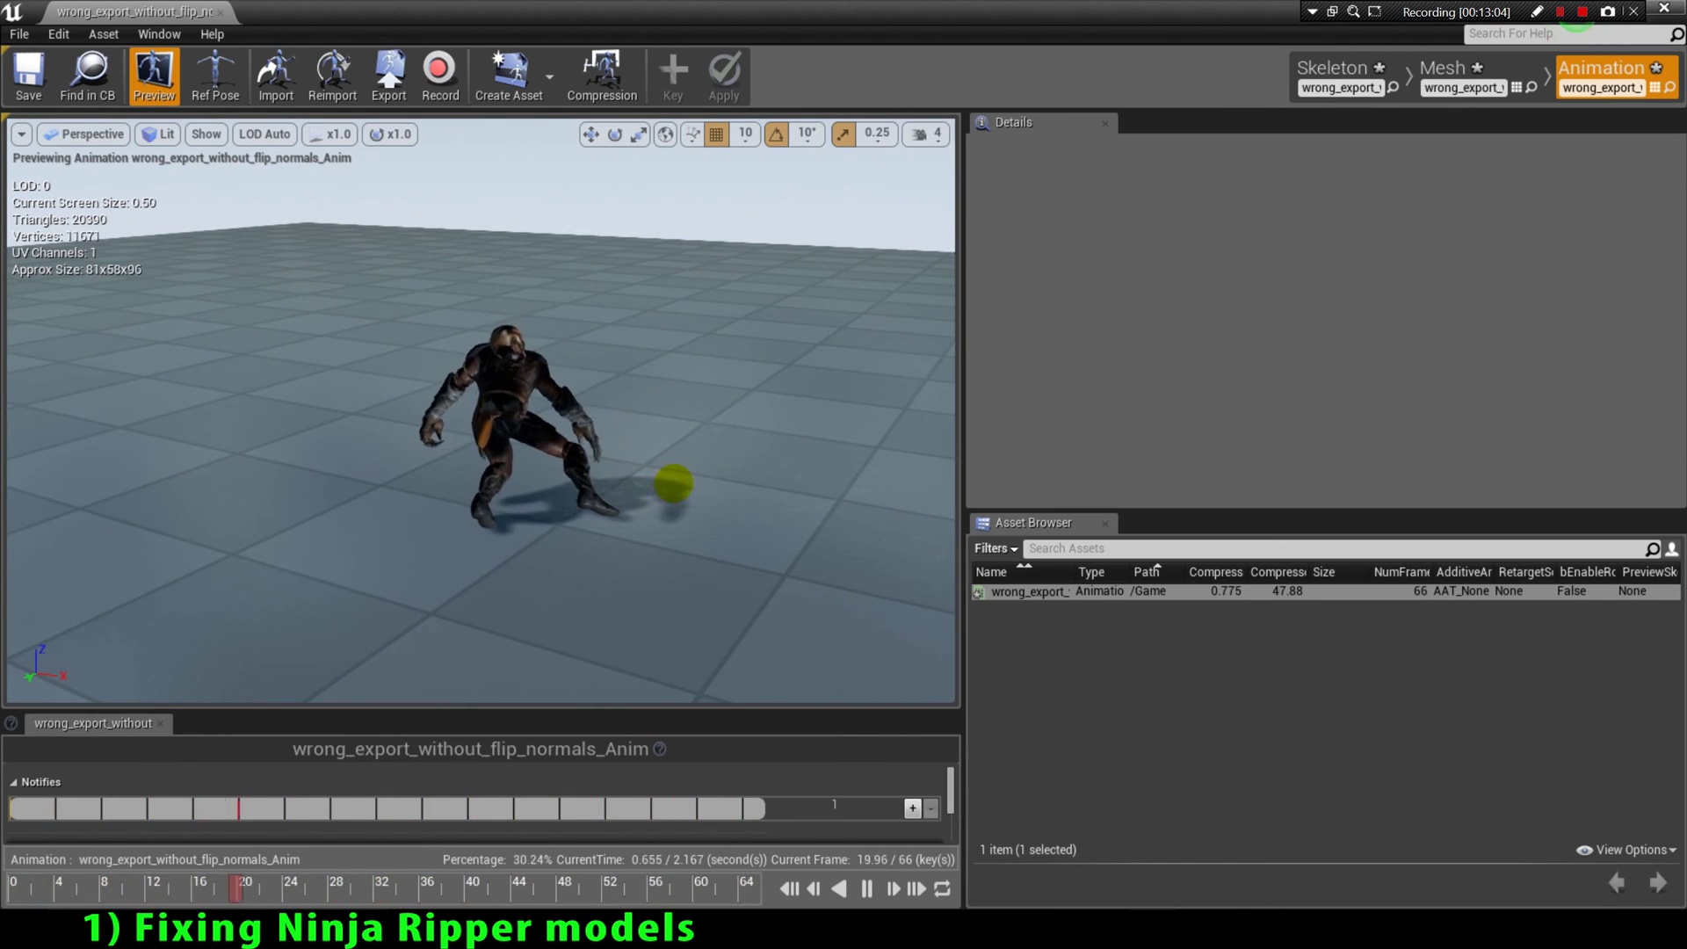
drag(518, 434, 529, 443)
right_drag(529, 443, 270, 405)
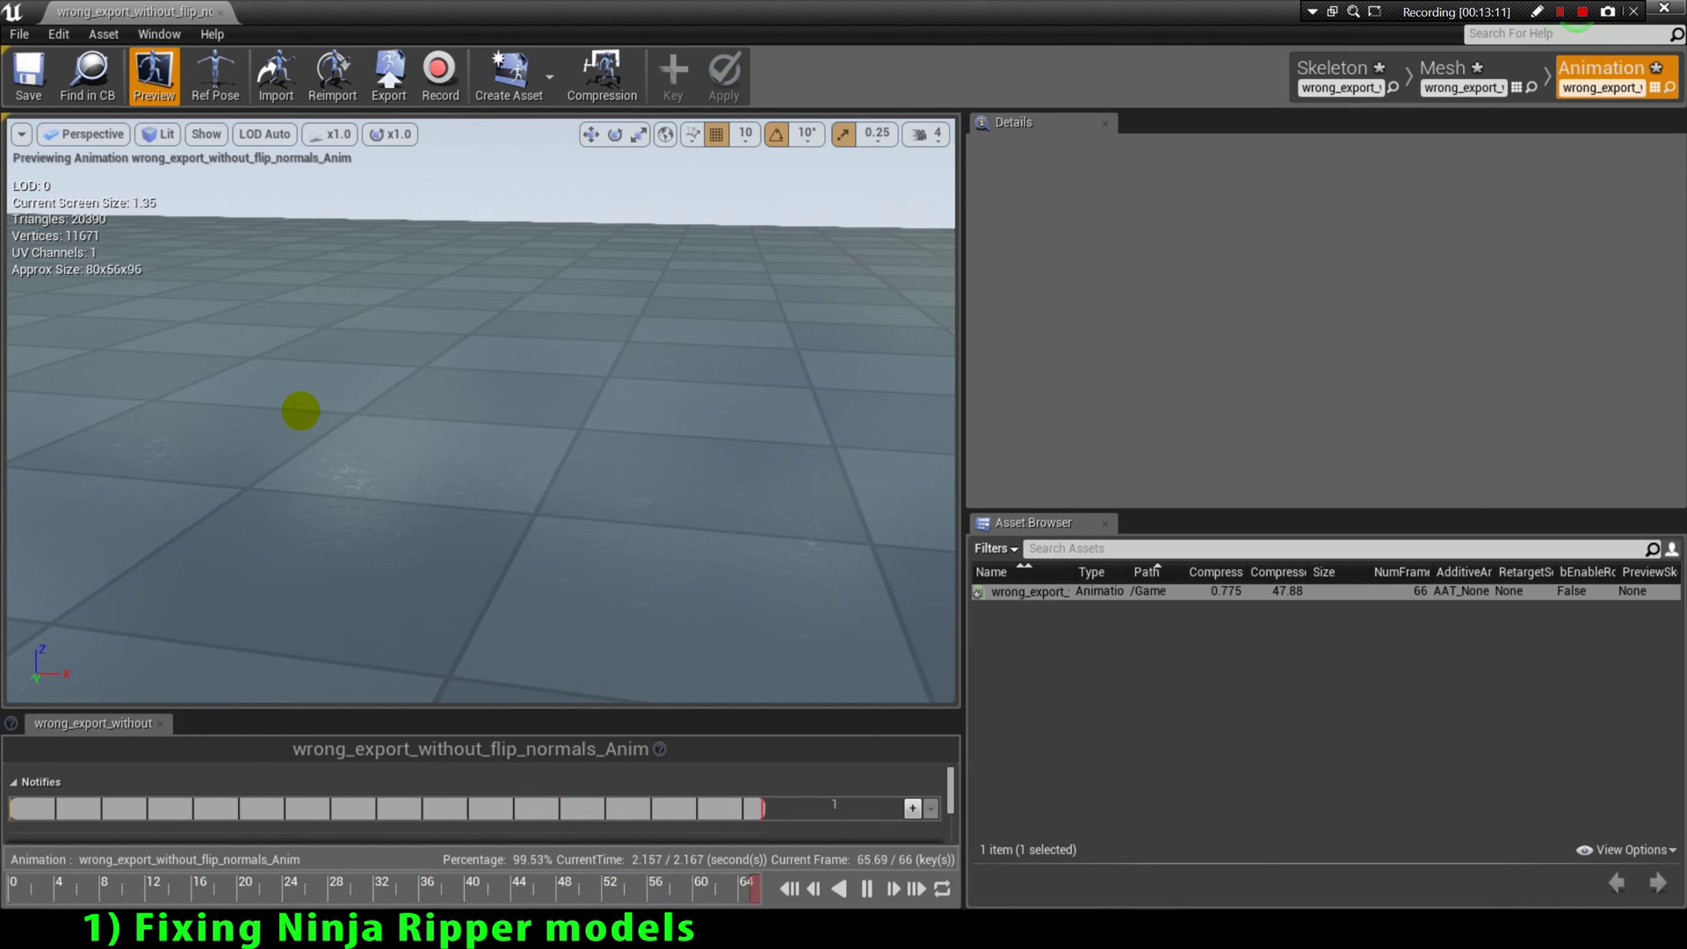
scroll(387, 464, down, 5)
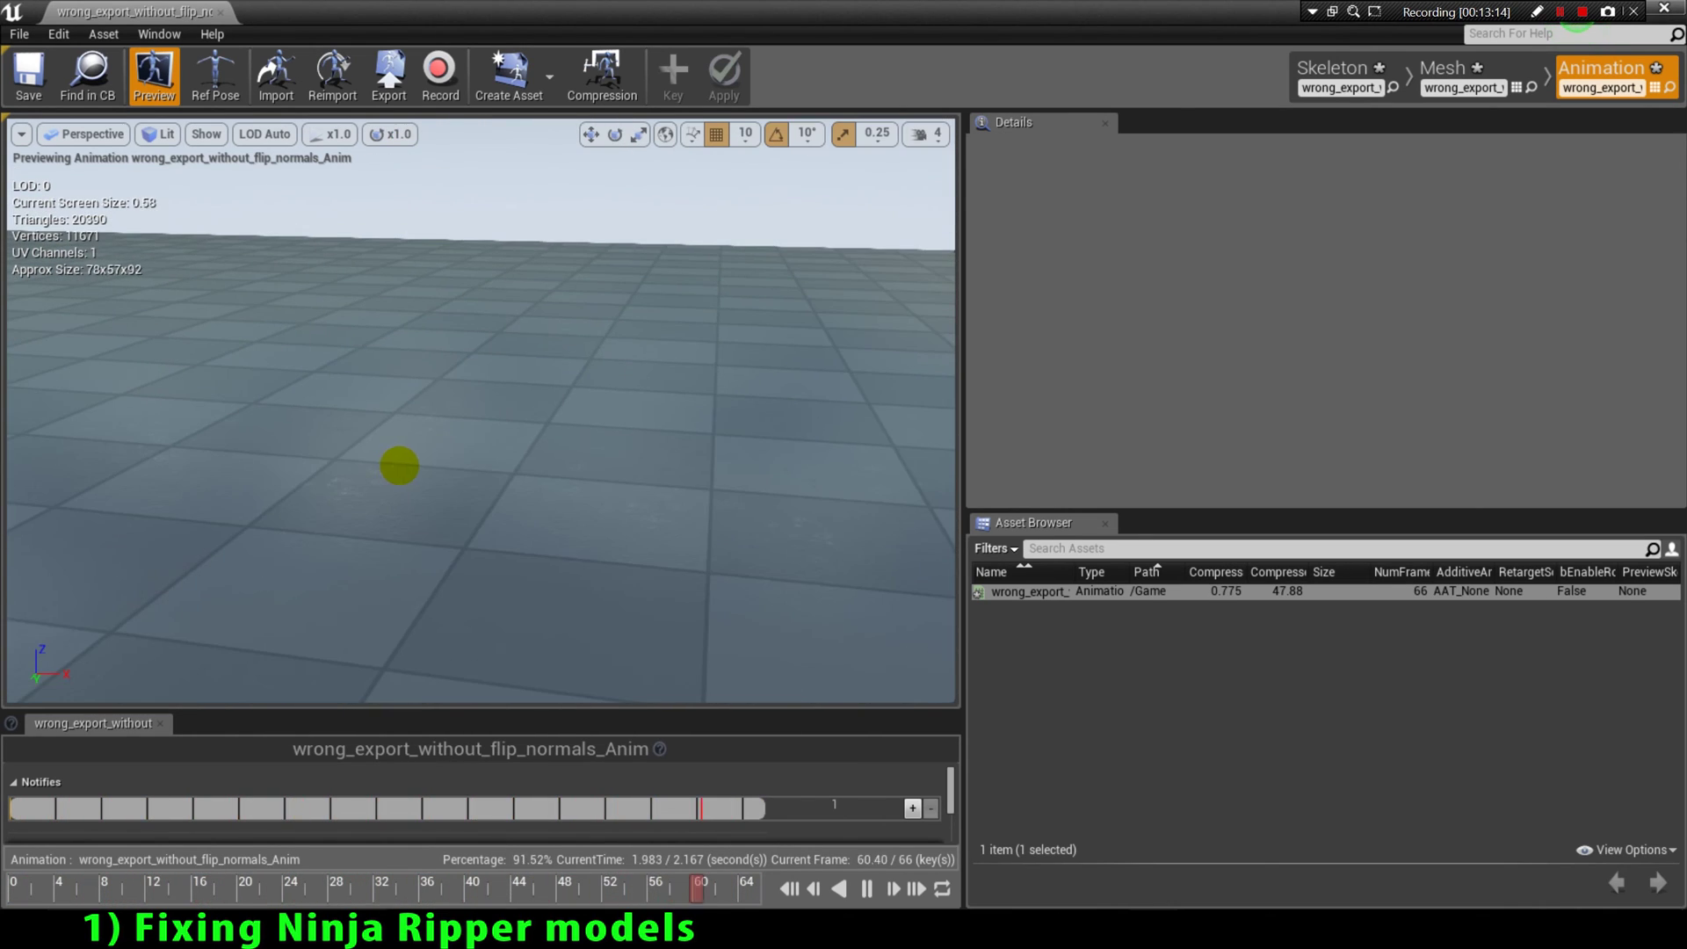
right_drag(591, 465, 546, 470)
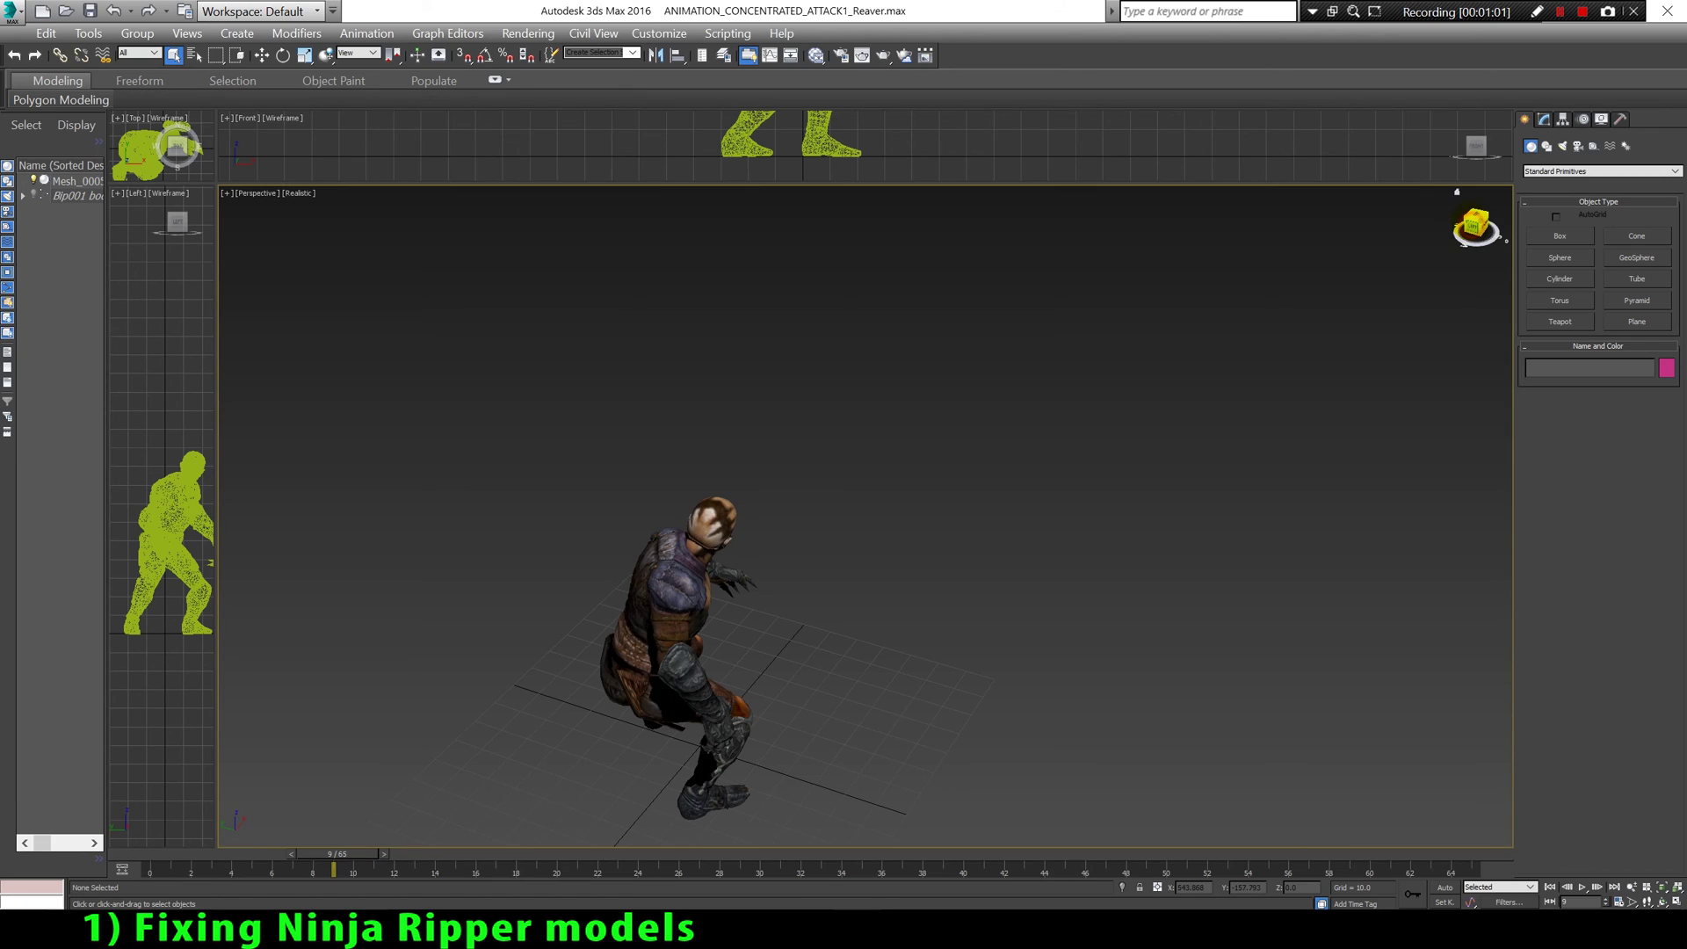
Step: In 3ds Max, select the character mesh and select all its faces at the Element level of the Editable Mesh
drag(1478, 226, 1469, 225)
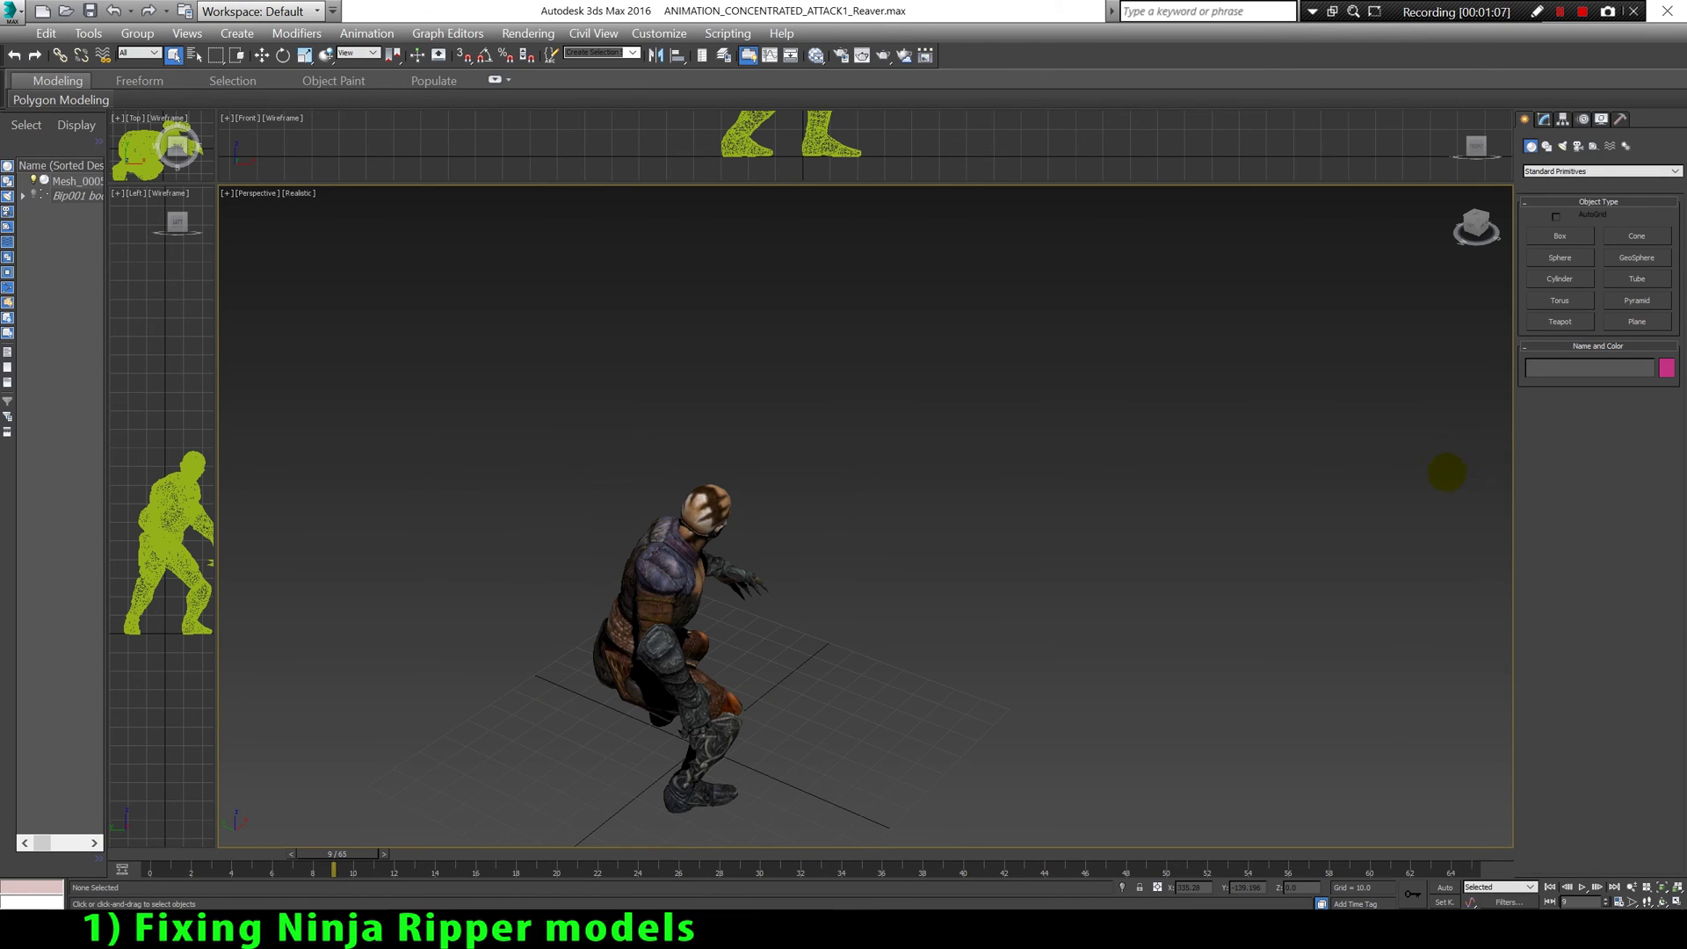
click(648, 603)
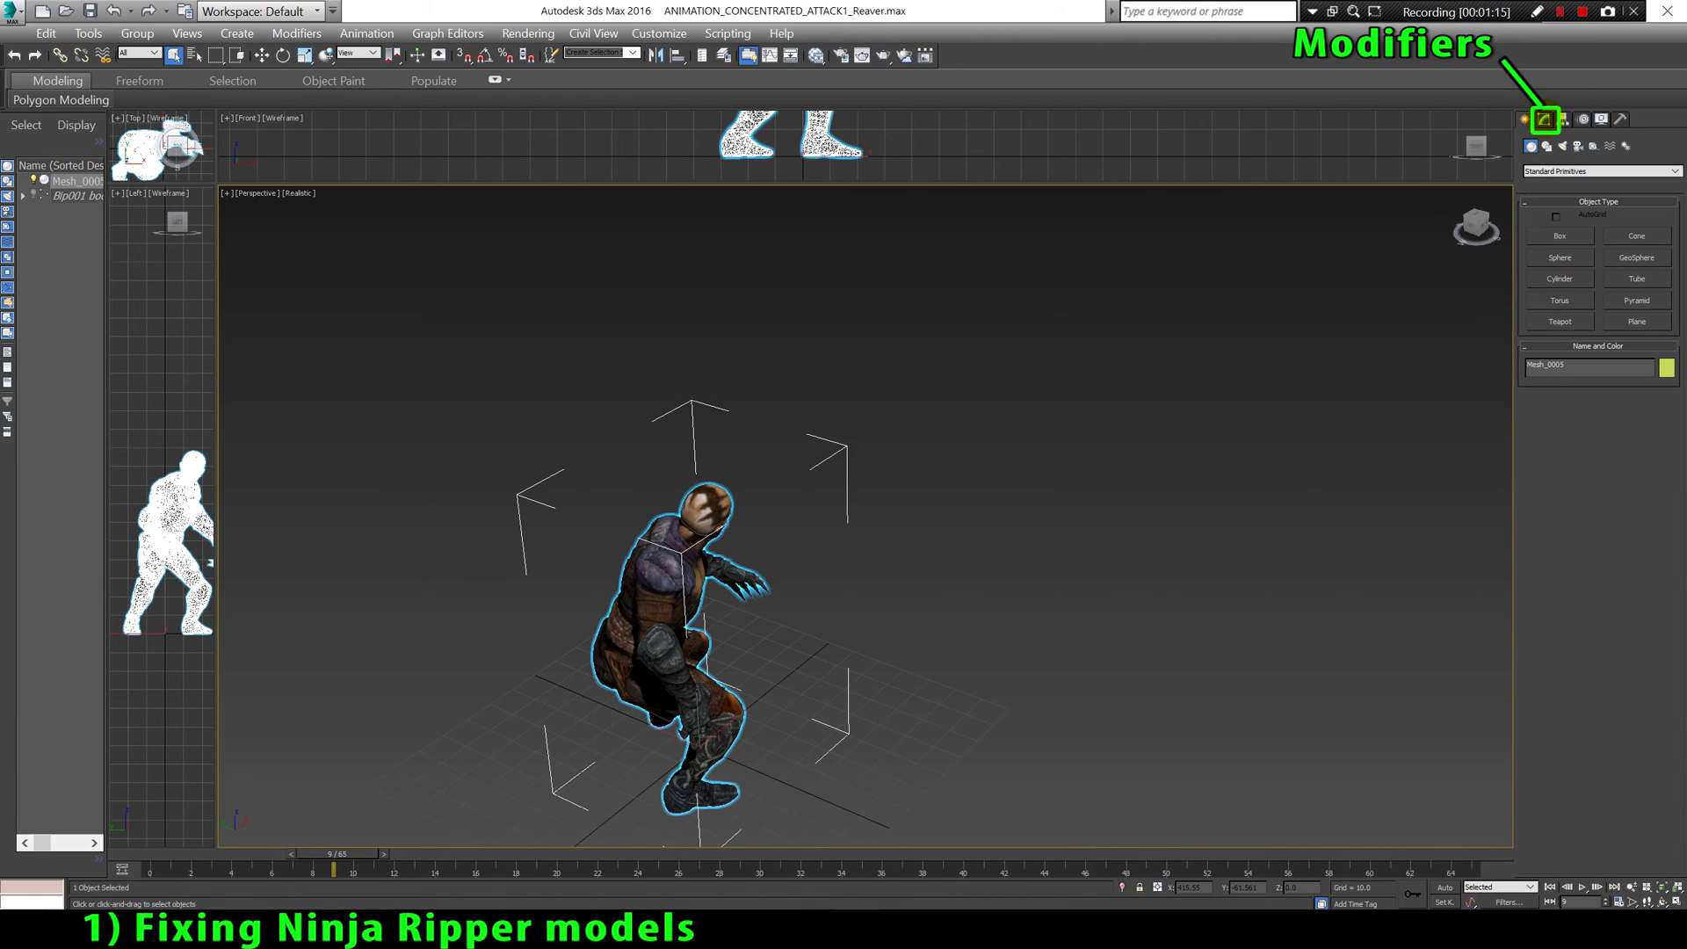
click(1544, 119)
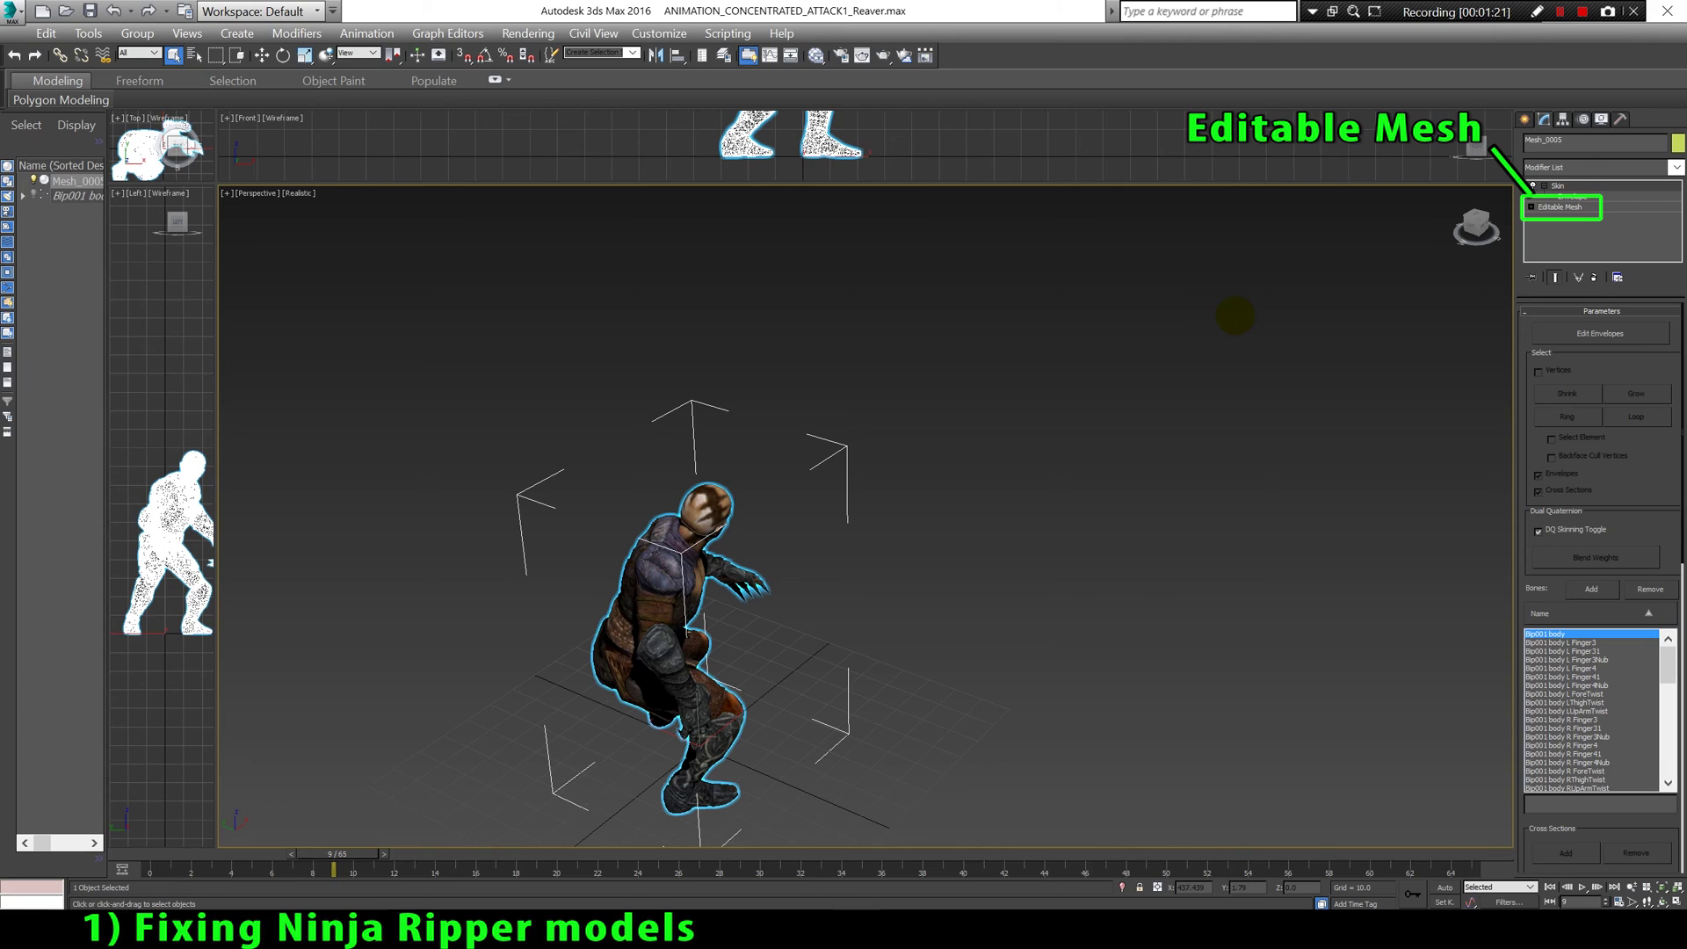
click(1556, 208)
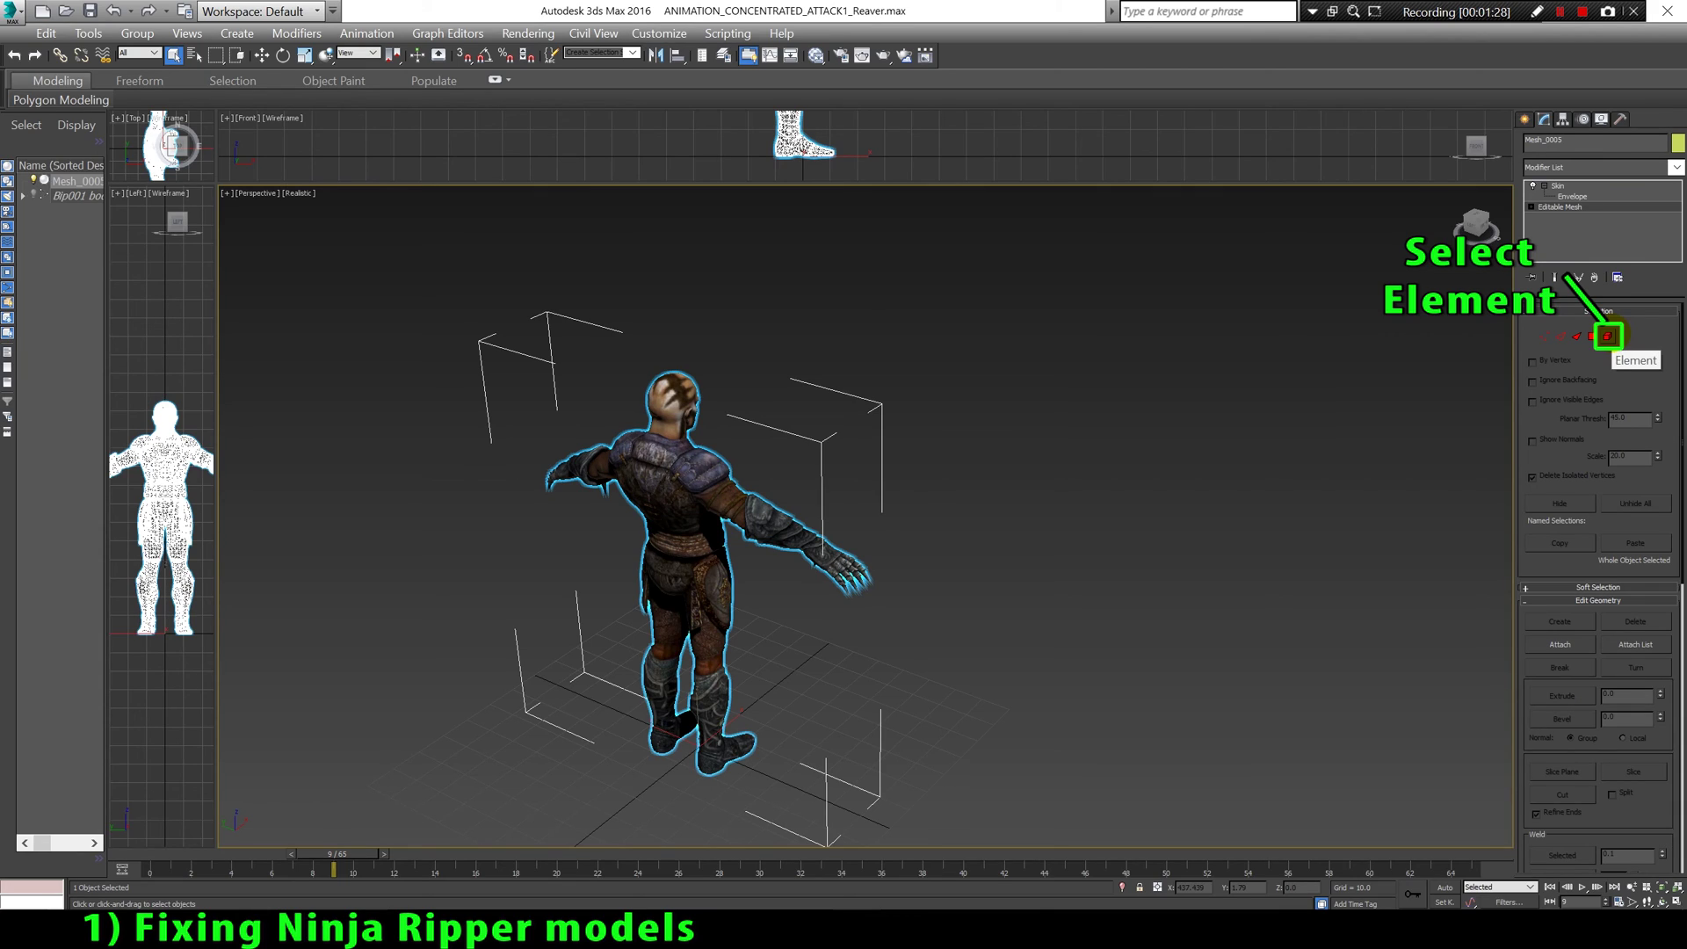
click(1607, 336)
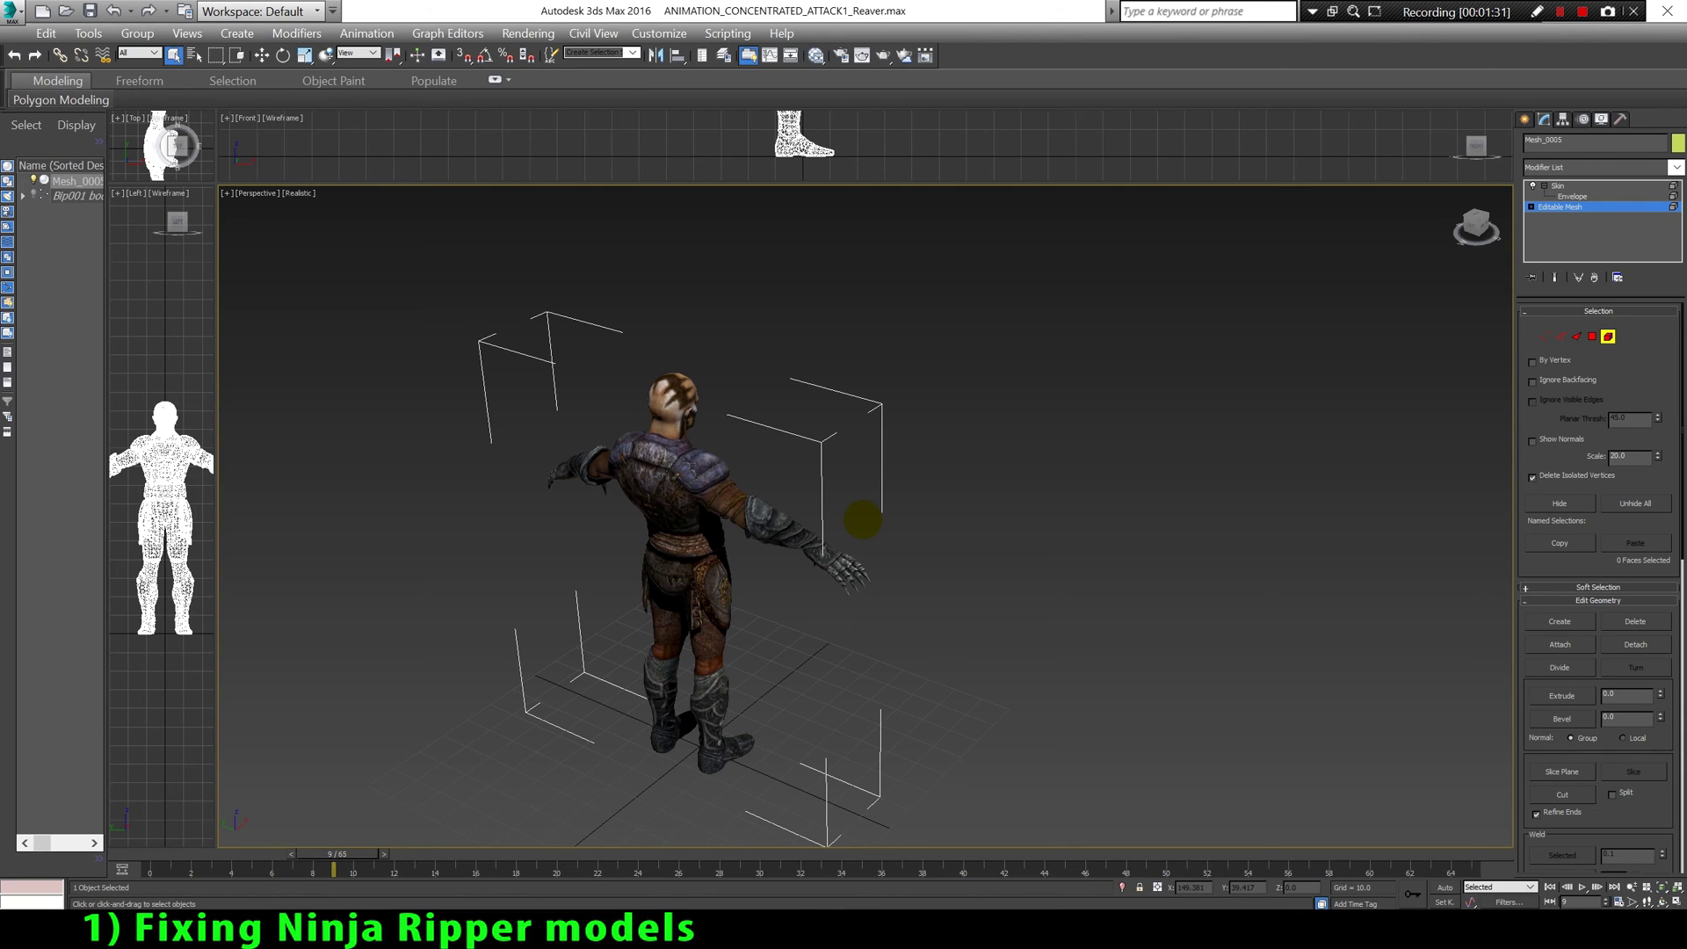
key(ctrl+a)
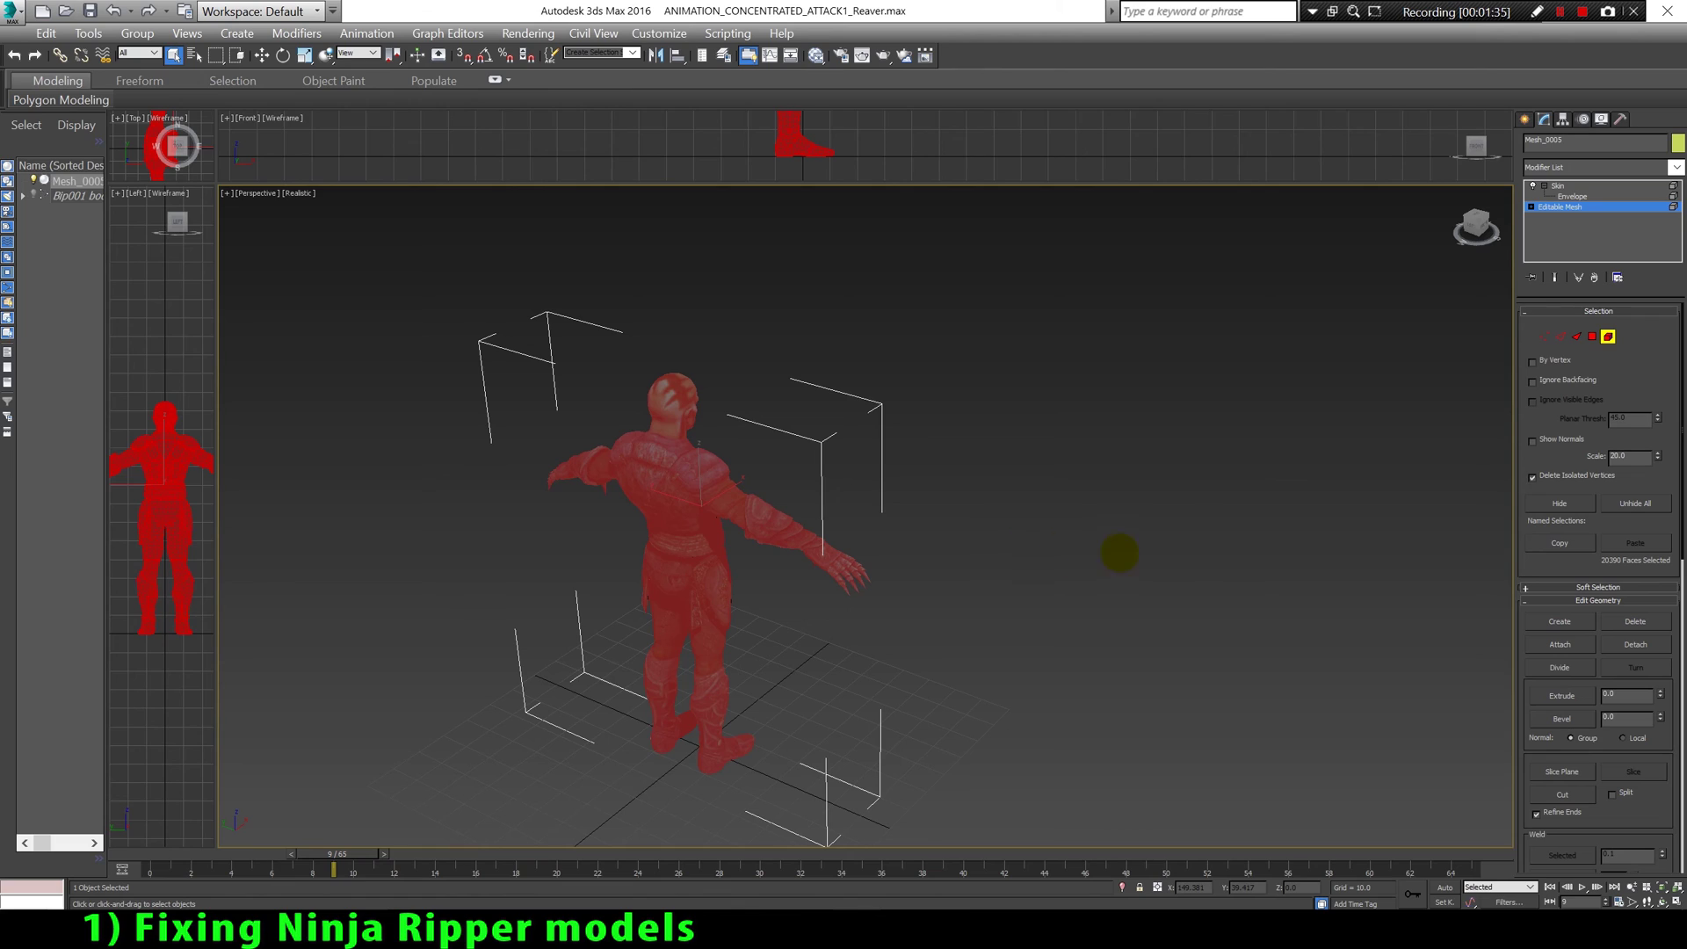
Step: Flip the normals of all the selected faces in the Editable Mesh's surface properties
drag(1565, 565, 1544, 248)
scroll(1593, 477, down, 2)
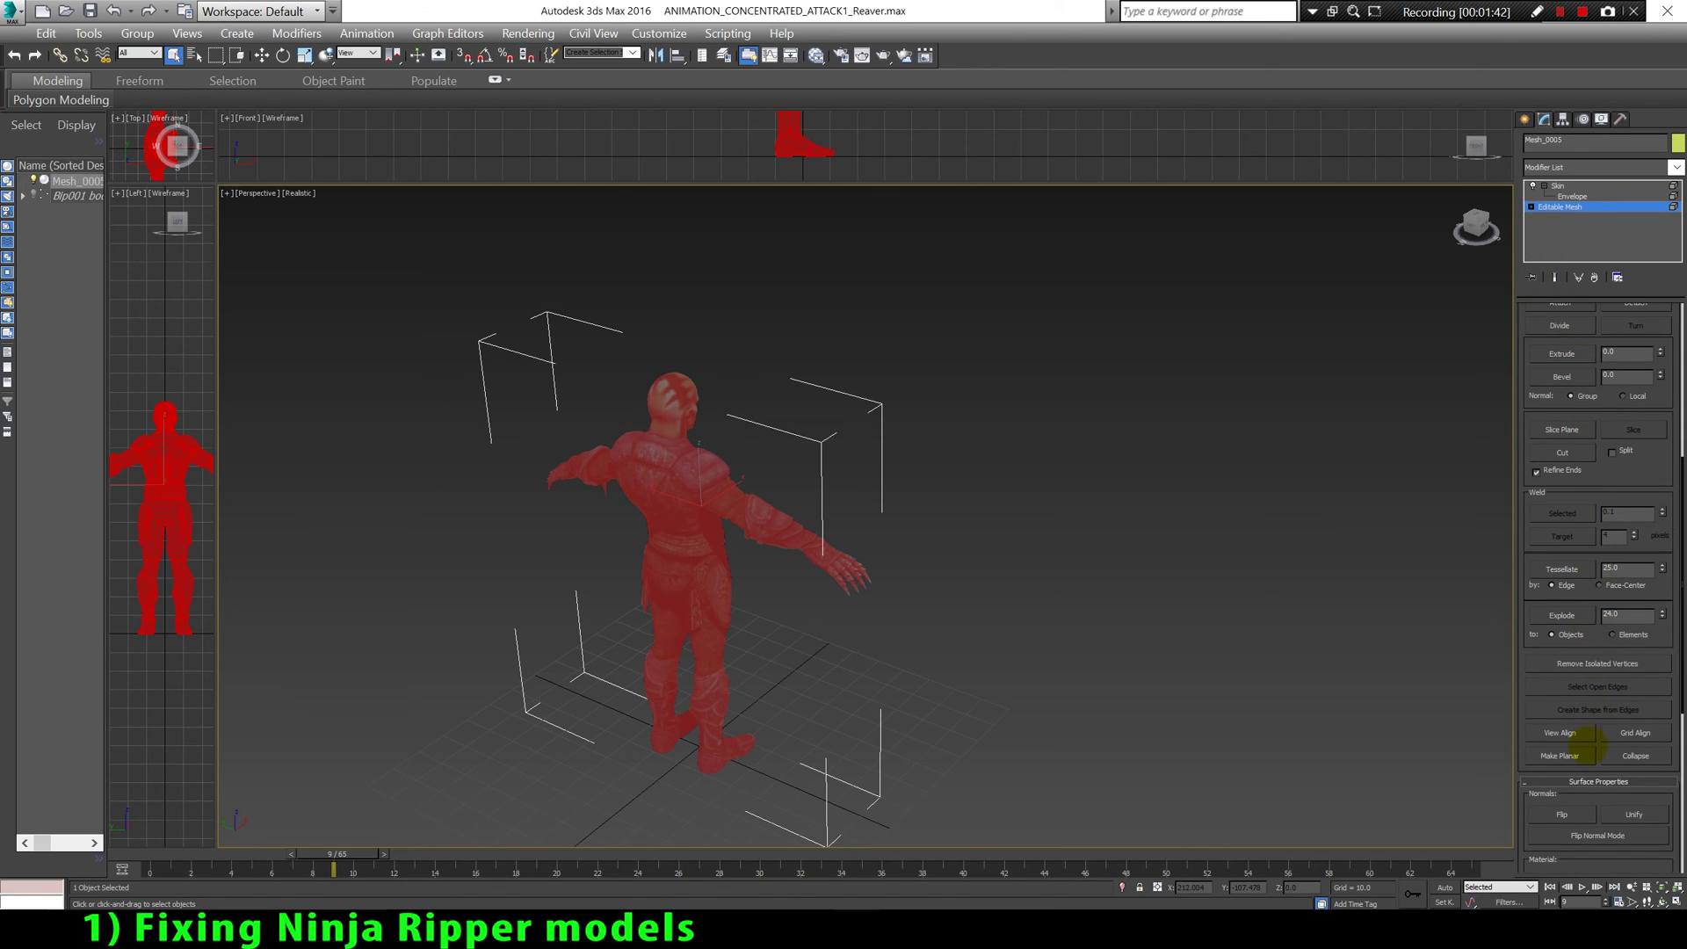
drag(1581, 789, 1567, 458)
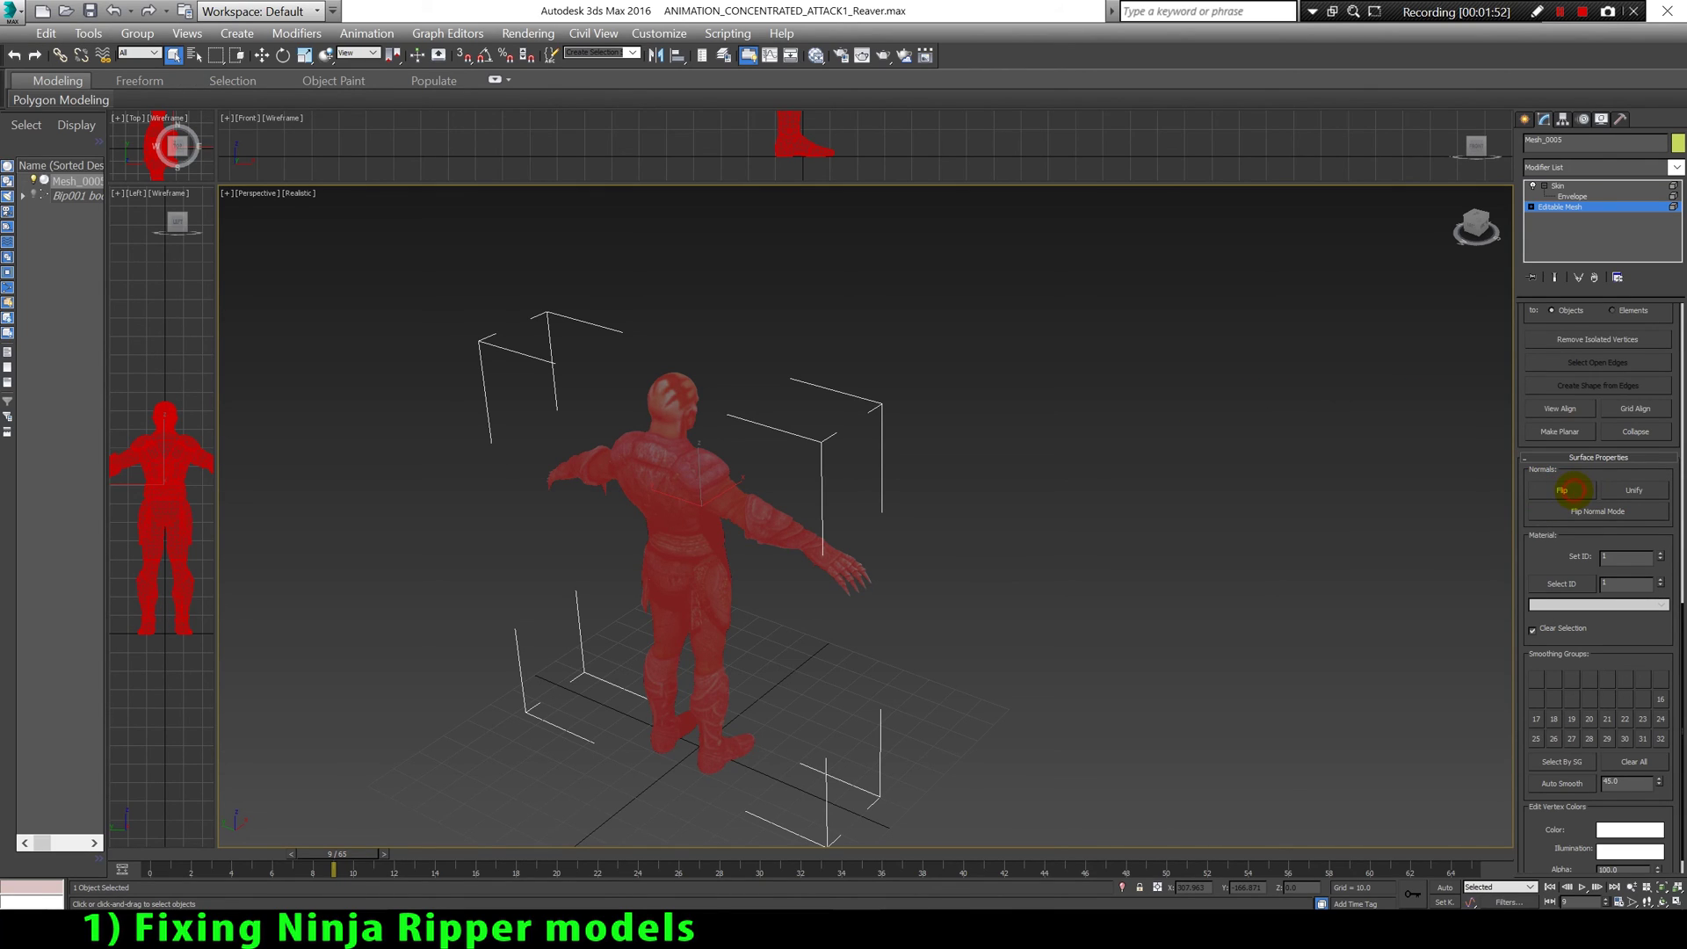
click(1572, 489)
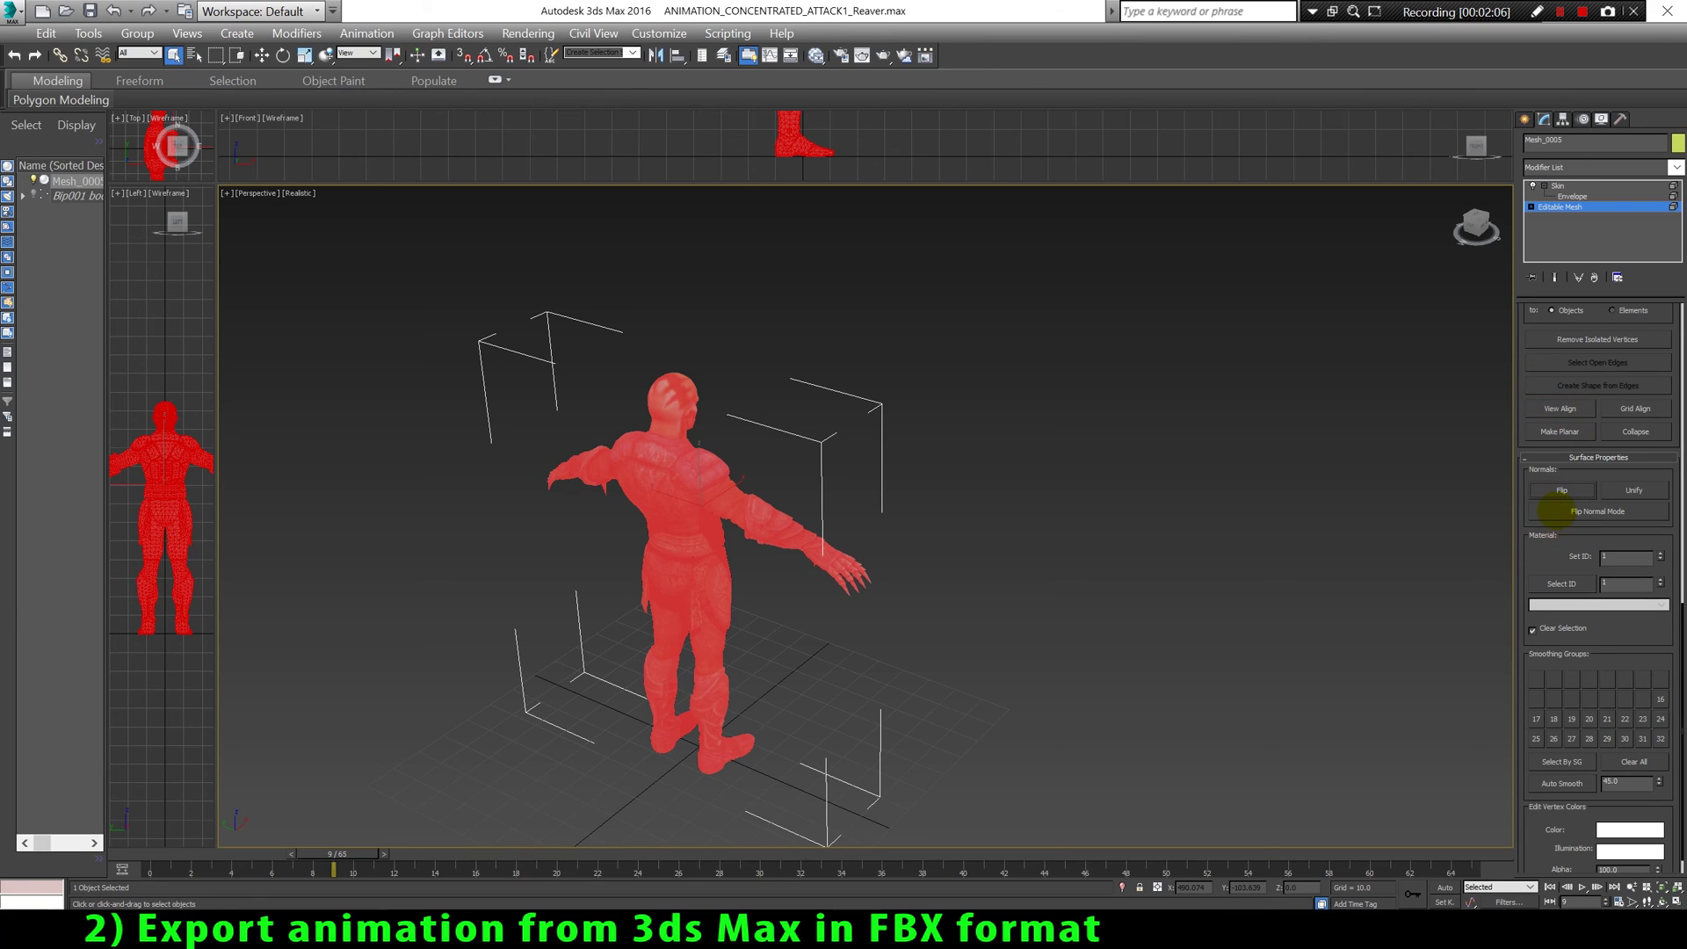
Step: Leave the Element sub-object level and deselect the character mesh
scroll(1573, 527, up, 5)
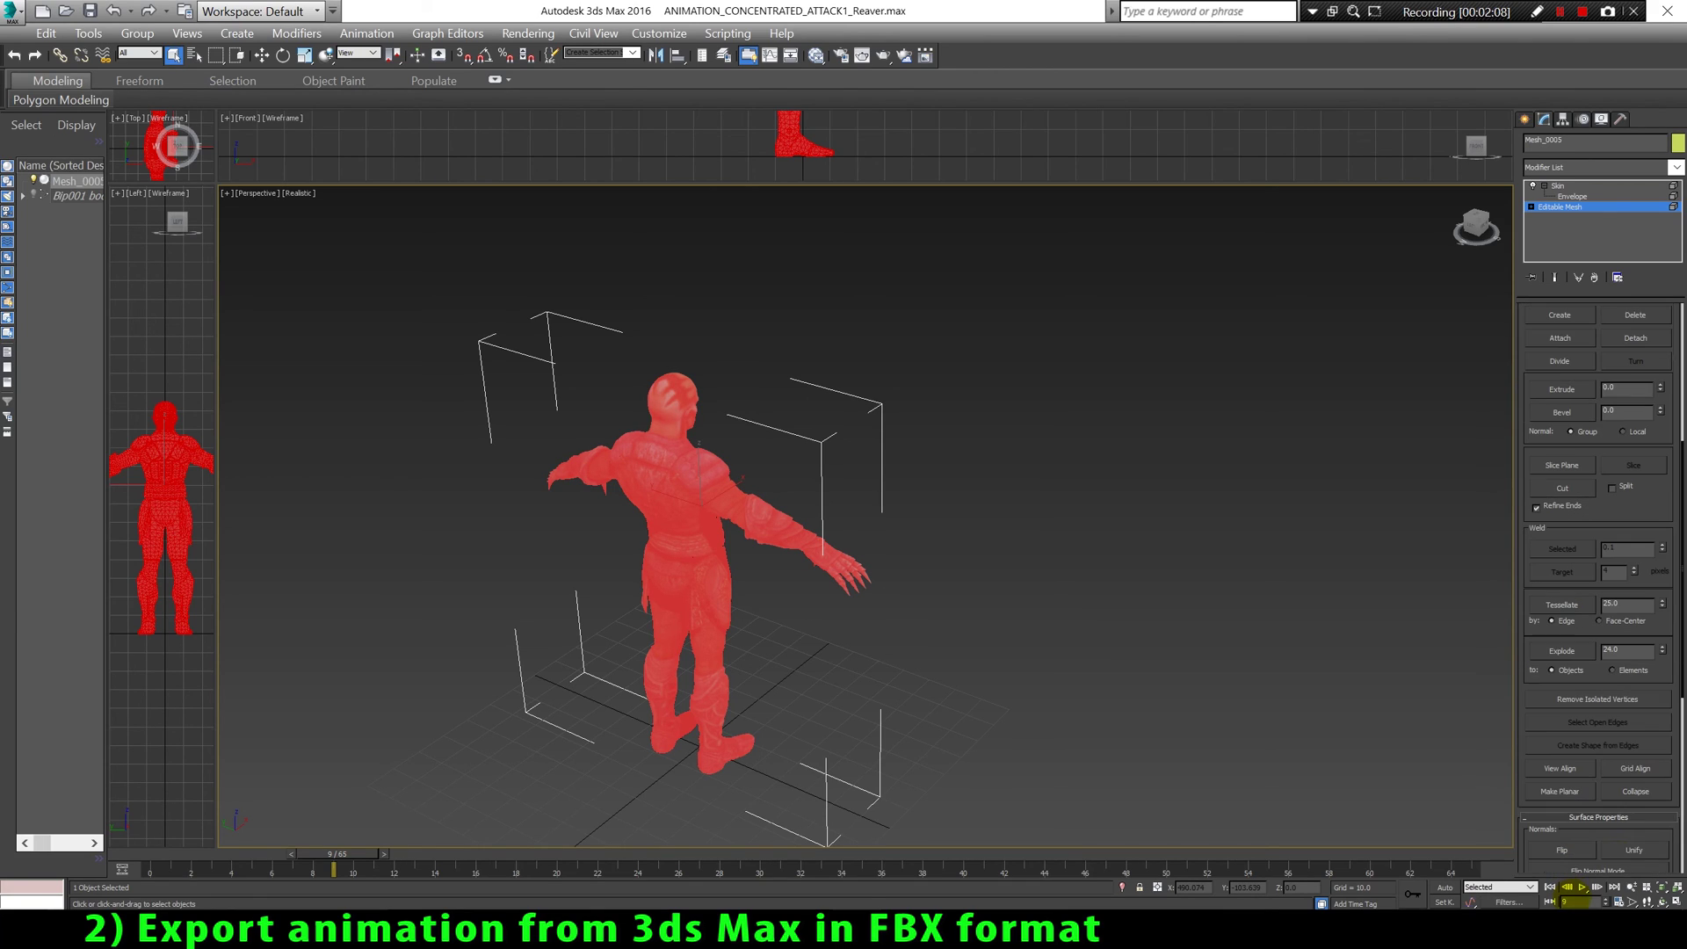
scroll(1627, 531, up, 4)
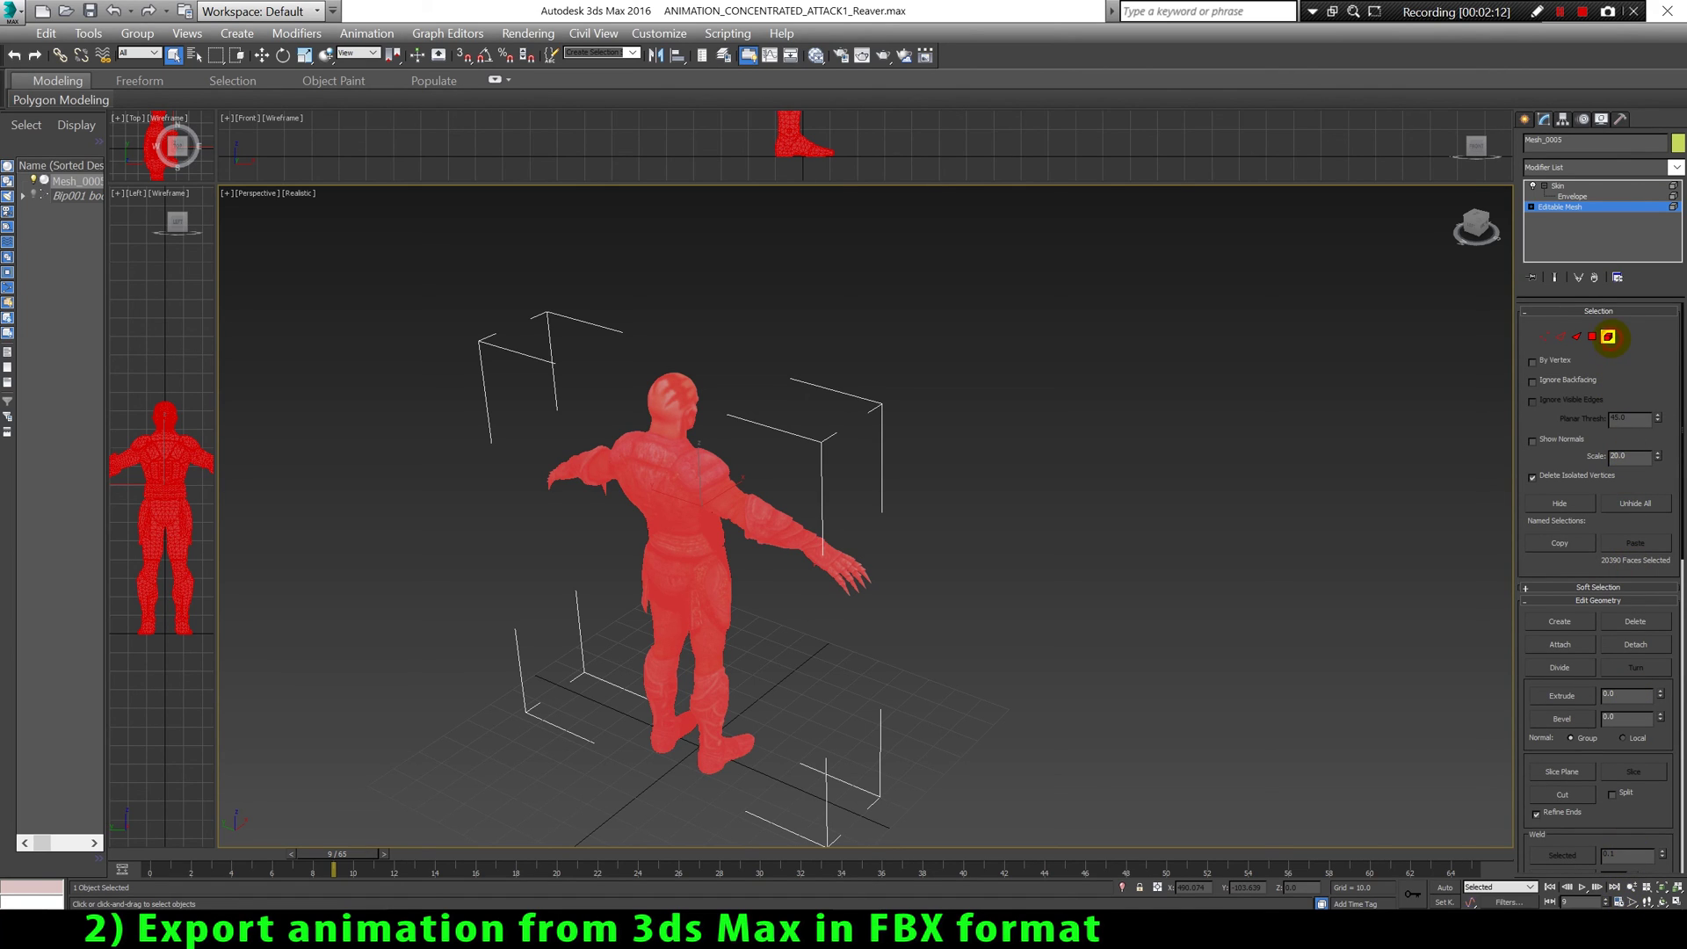
click(1608, 337)
click(1135, 426)
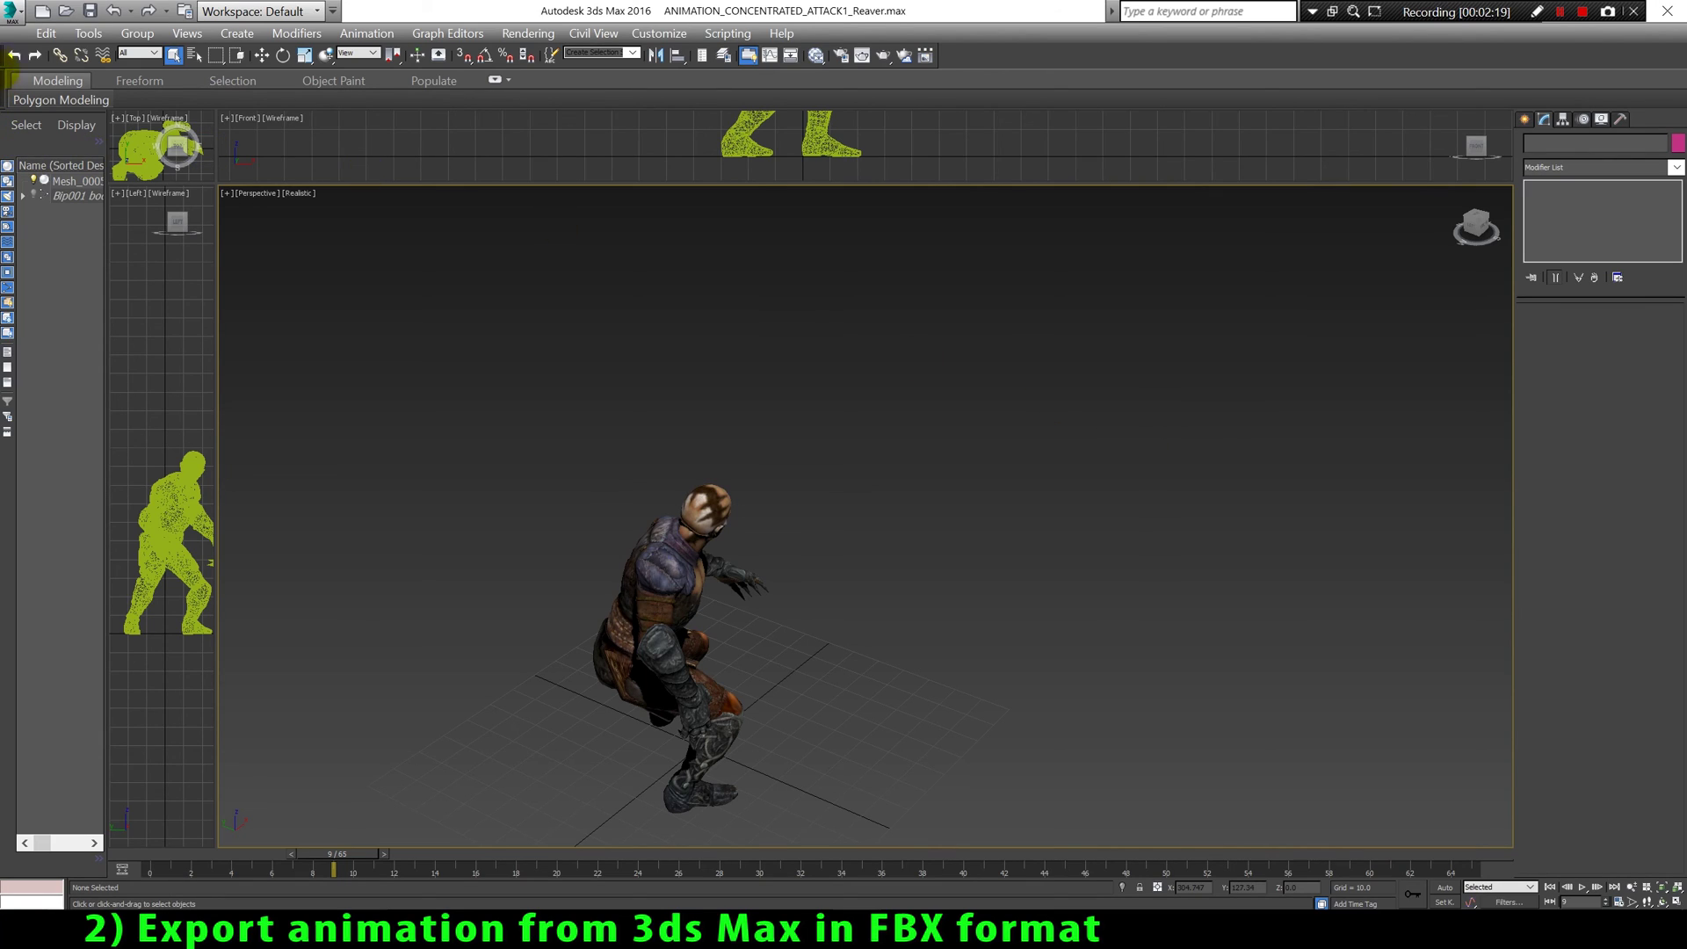
Step: Start exporting the whole scene to the "tutorial export from 3ds to UE" folder, using the Autodesk (*.FBX) format
click(13, 12)
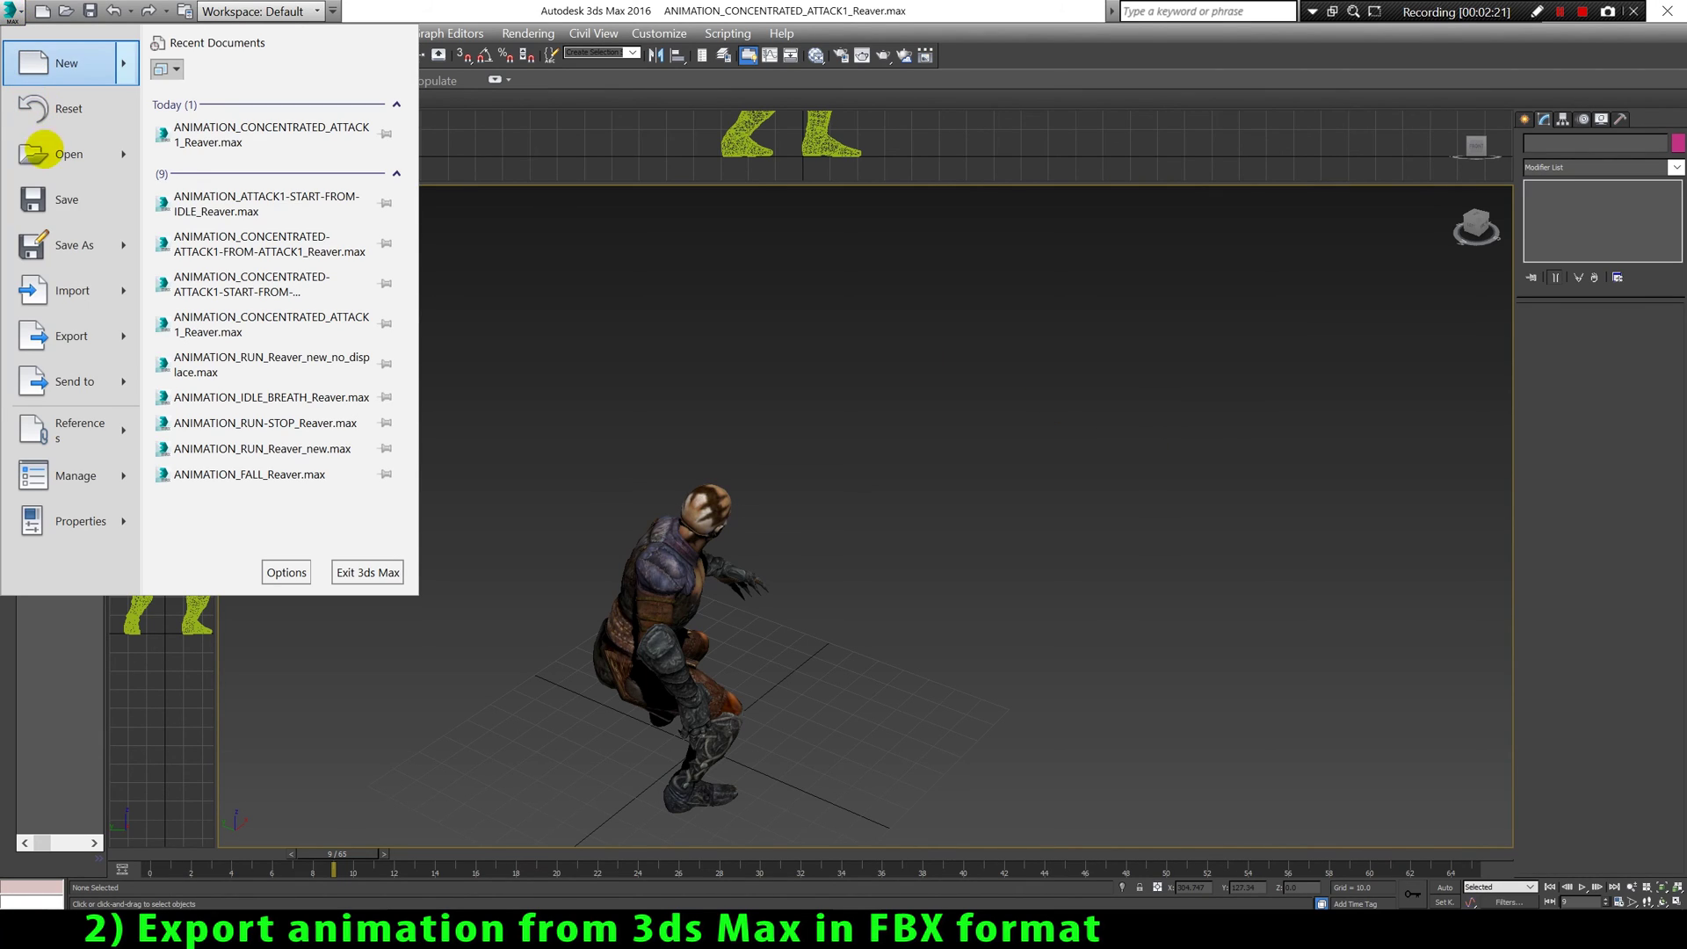
mouse_move(52, 334)
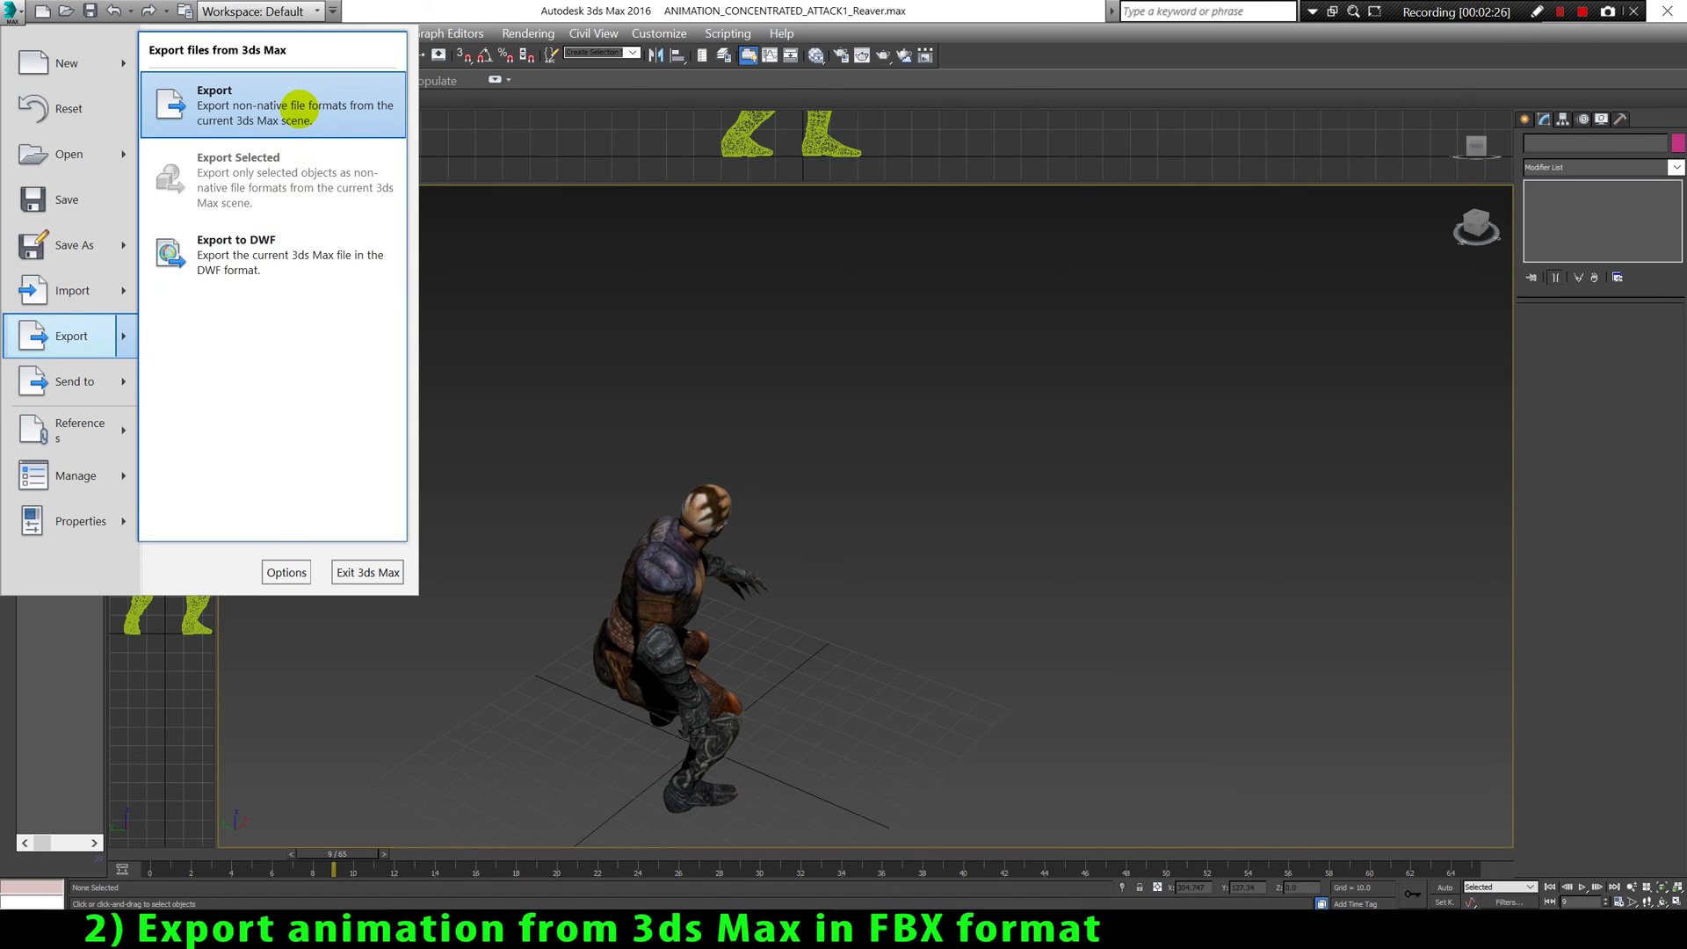
click(299, 109)
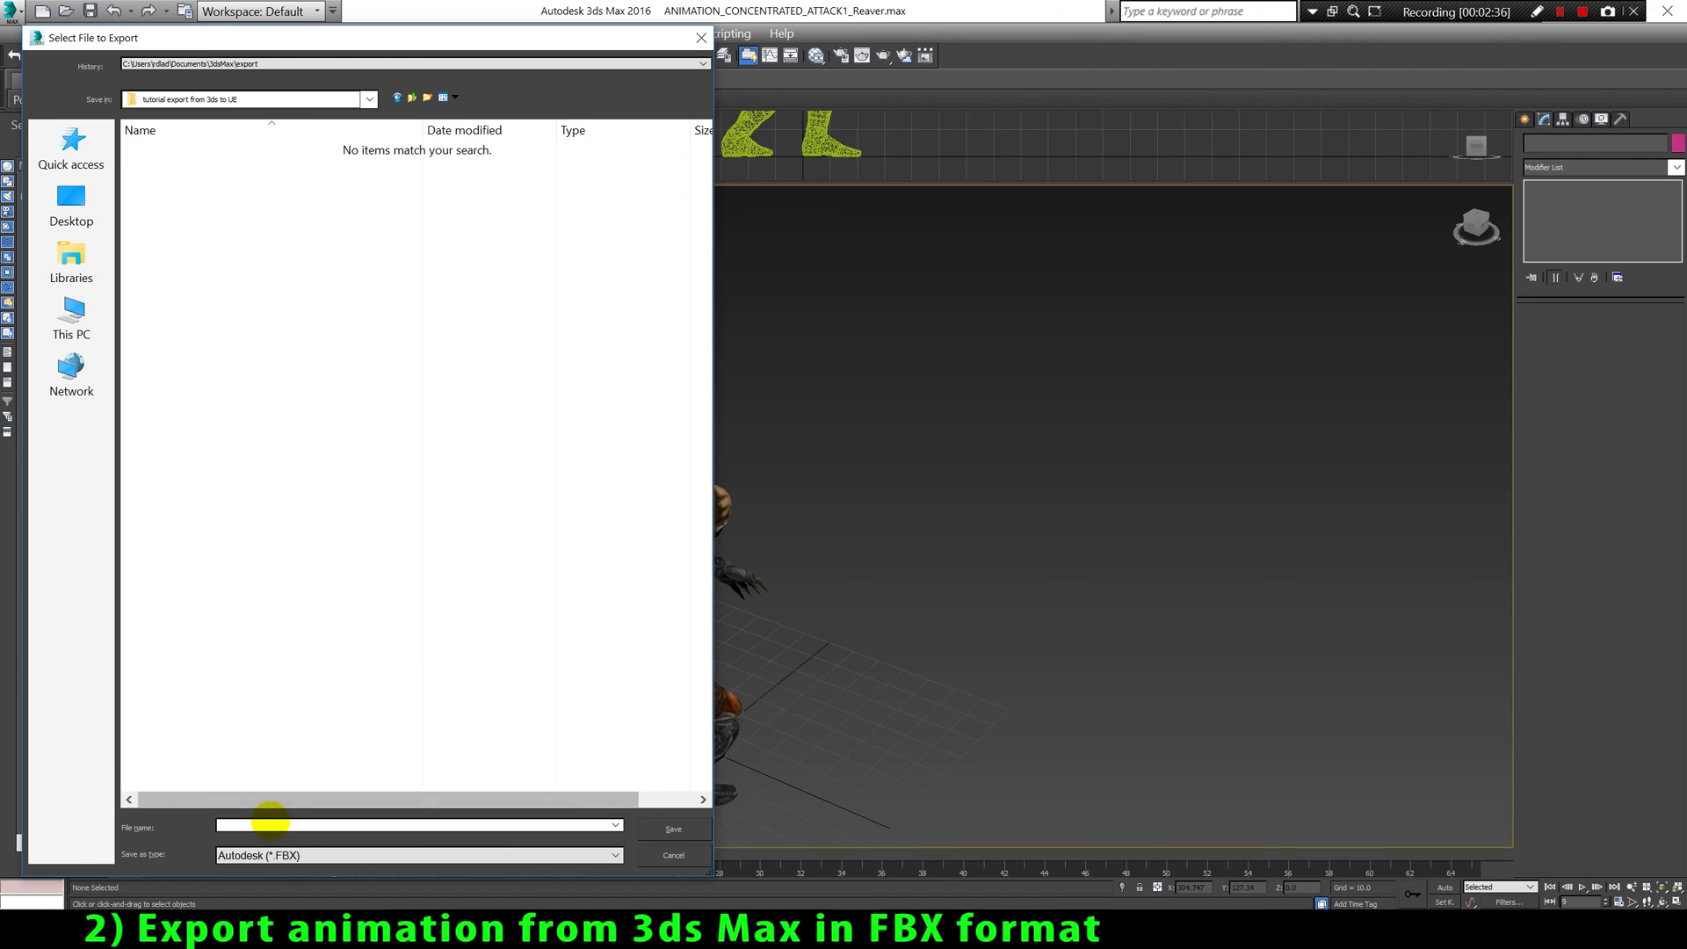
click(267, 824)
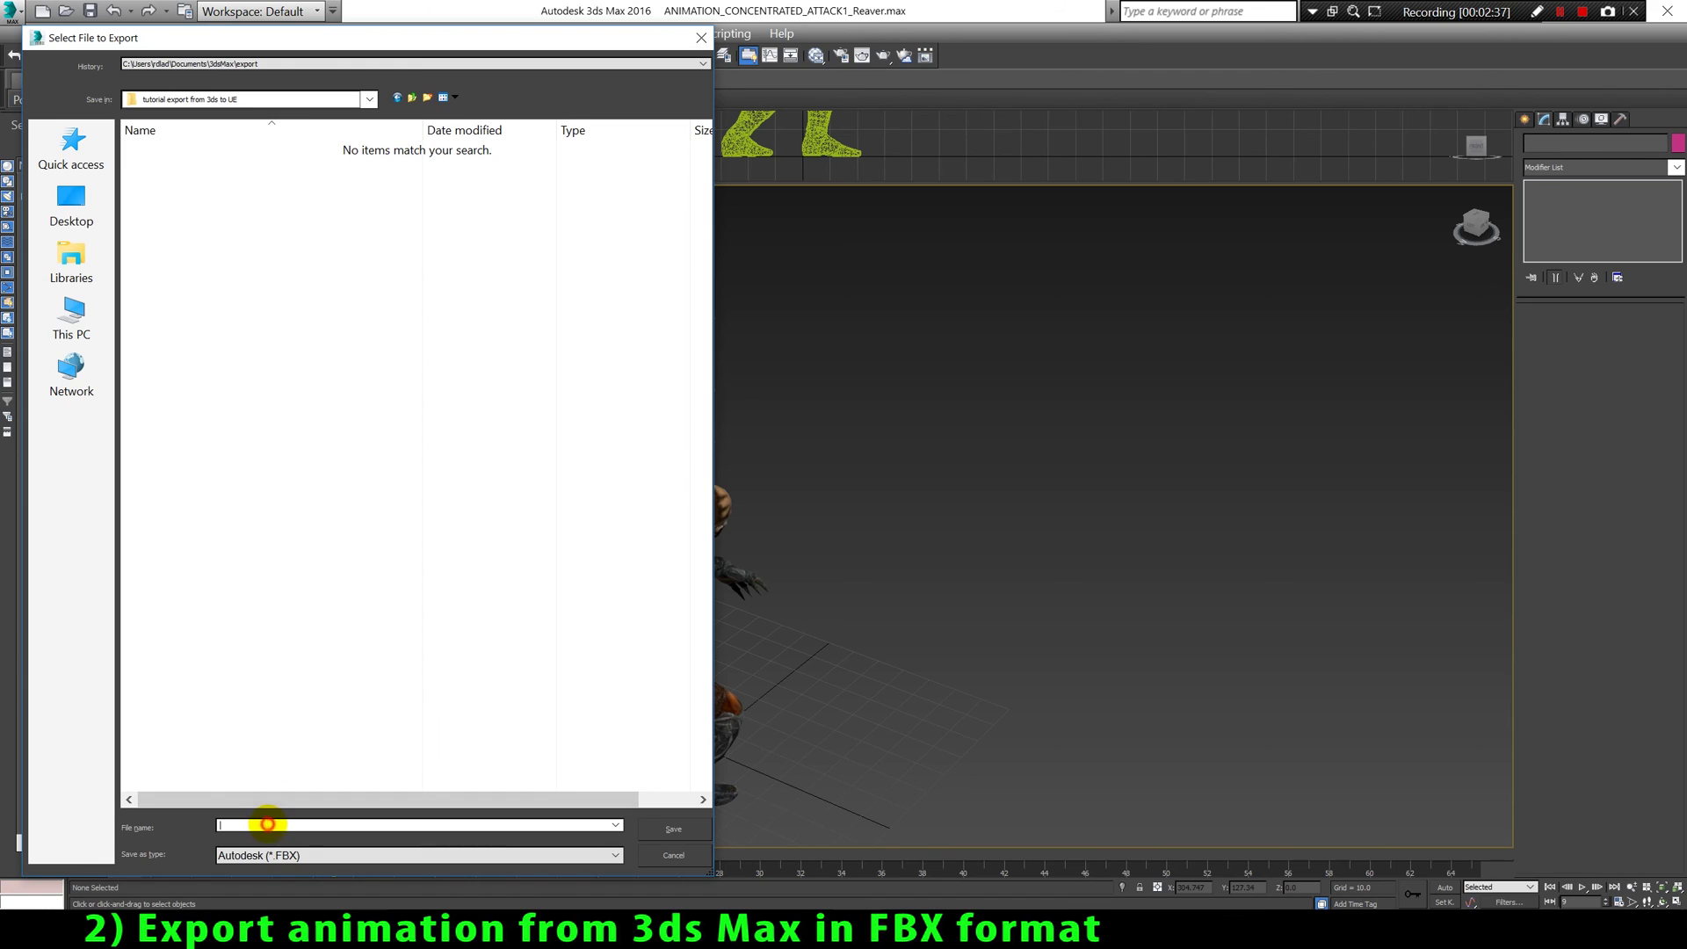
click(267, 855)
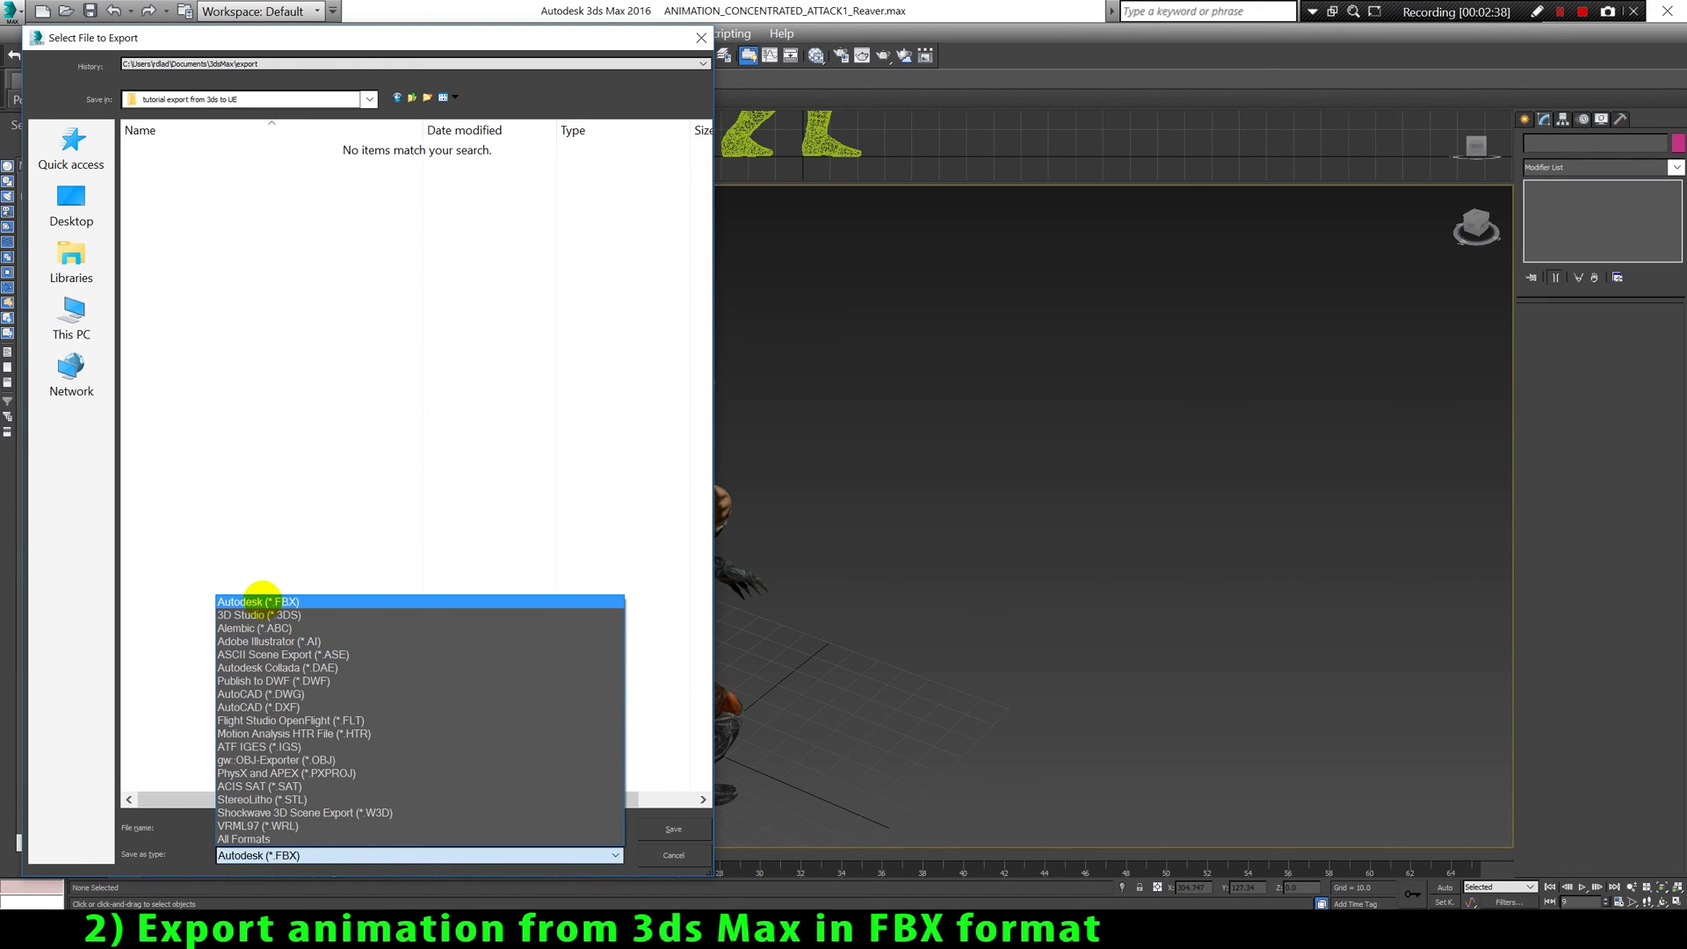
click(295, 603)
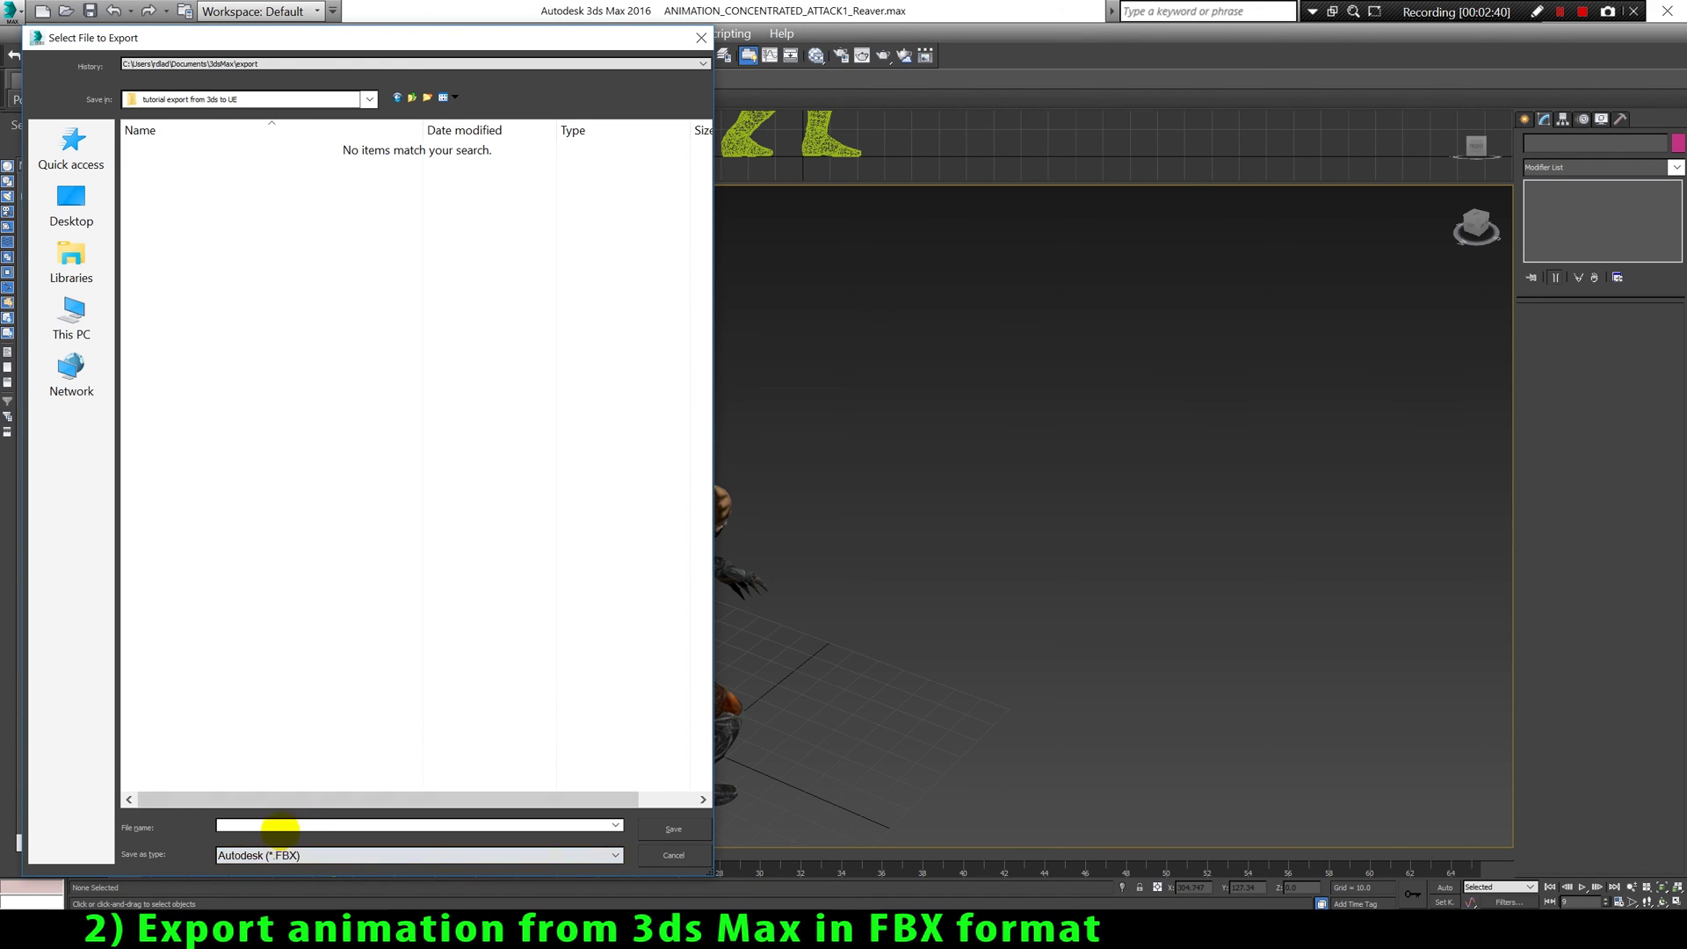
Step: Name the export file concentrated_attack_1_Reaver and save it to bring up the FBX export options
click(280, 826)
text(d)
text(oncentrate)
text(d_atta)
text(ck)
text(_1_Reaver)
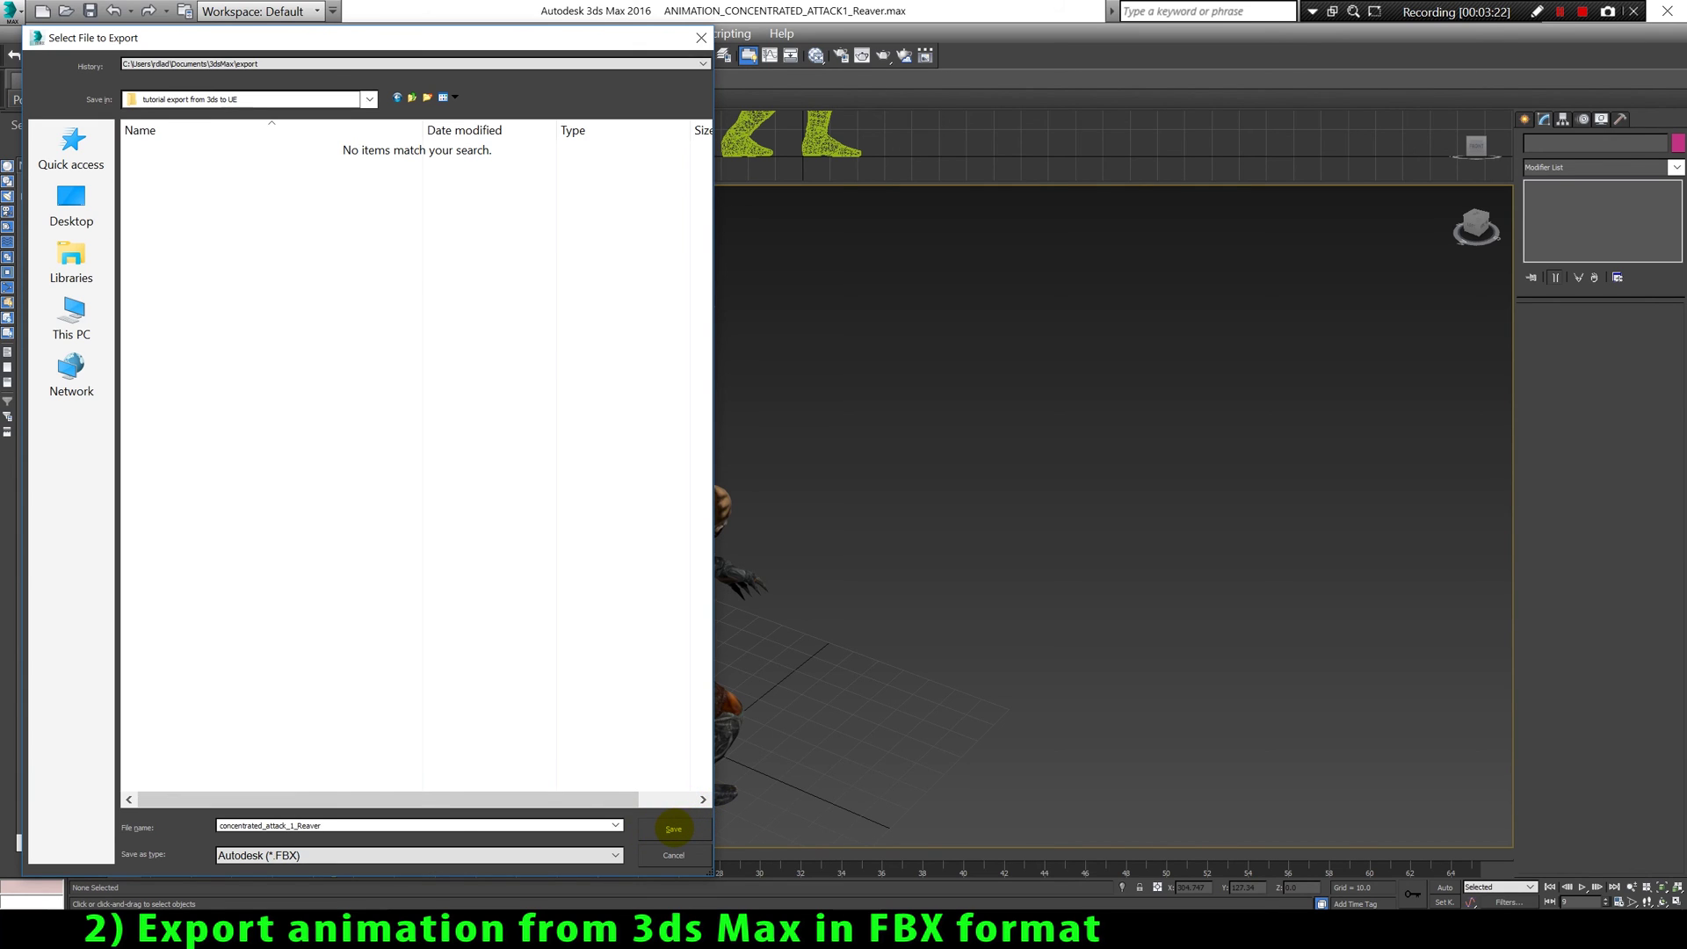
click(673, 828)
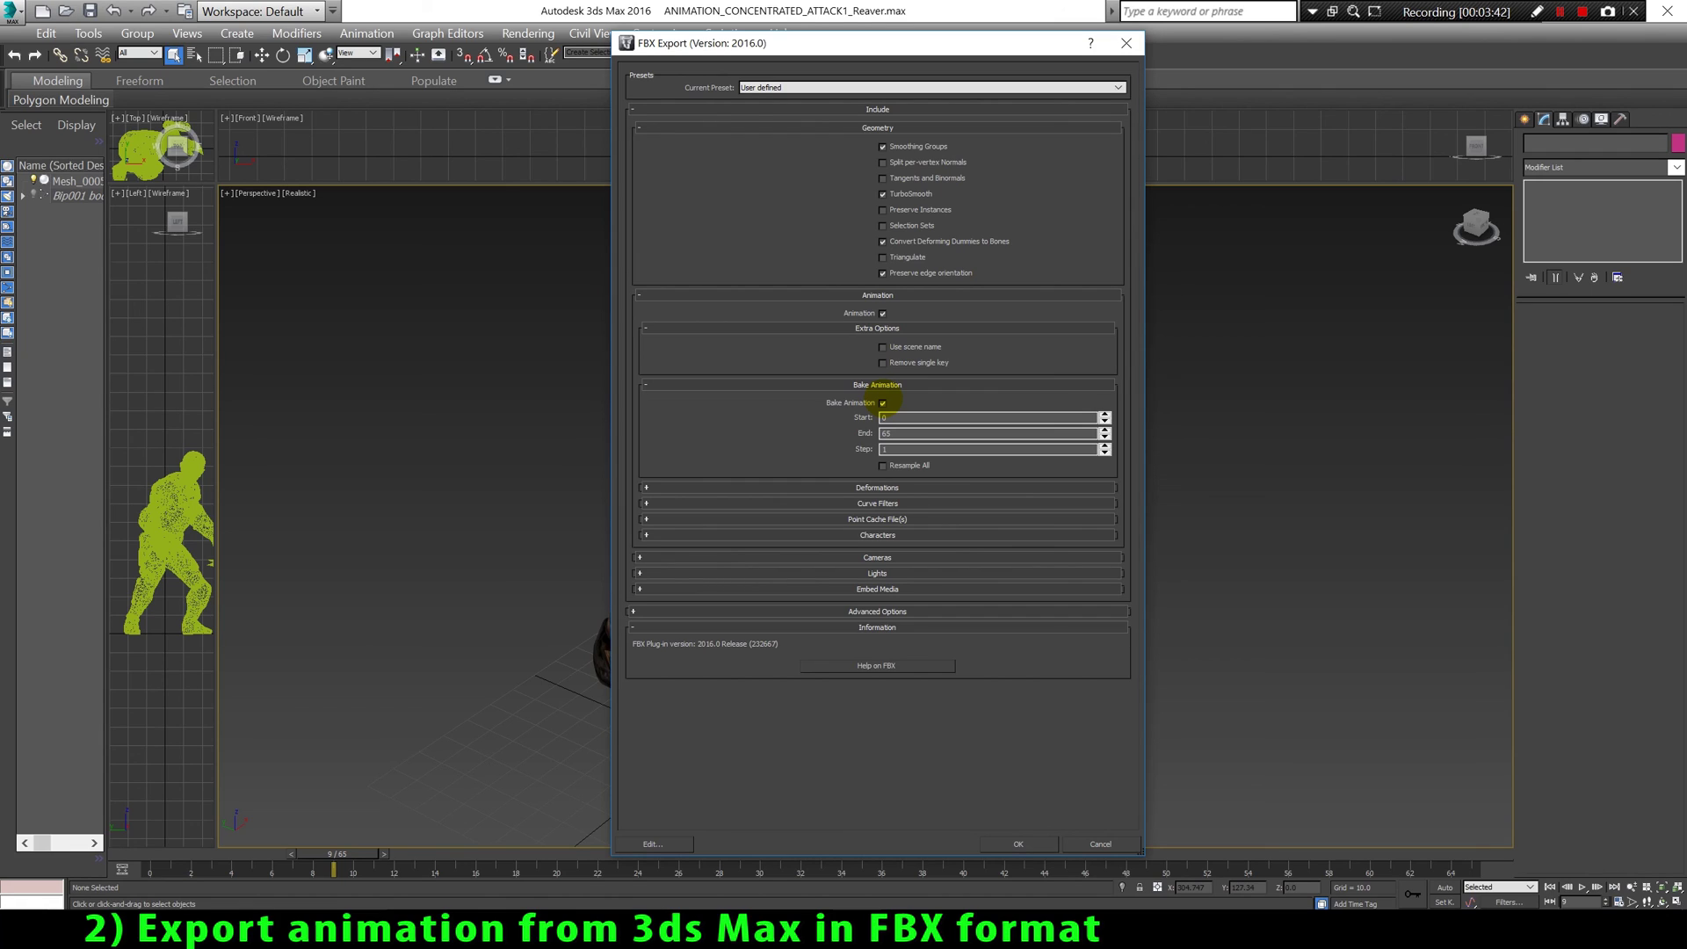
Step: Check the start and end frames of the baked animation range and run the FBX export
drag(898, 433, 879, 420)
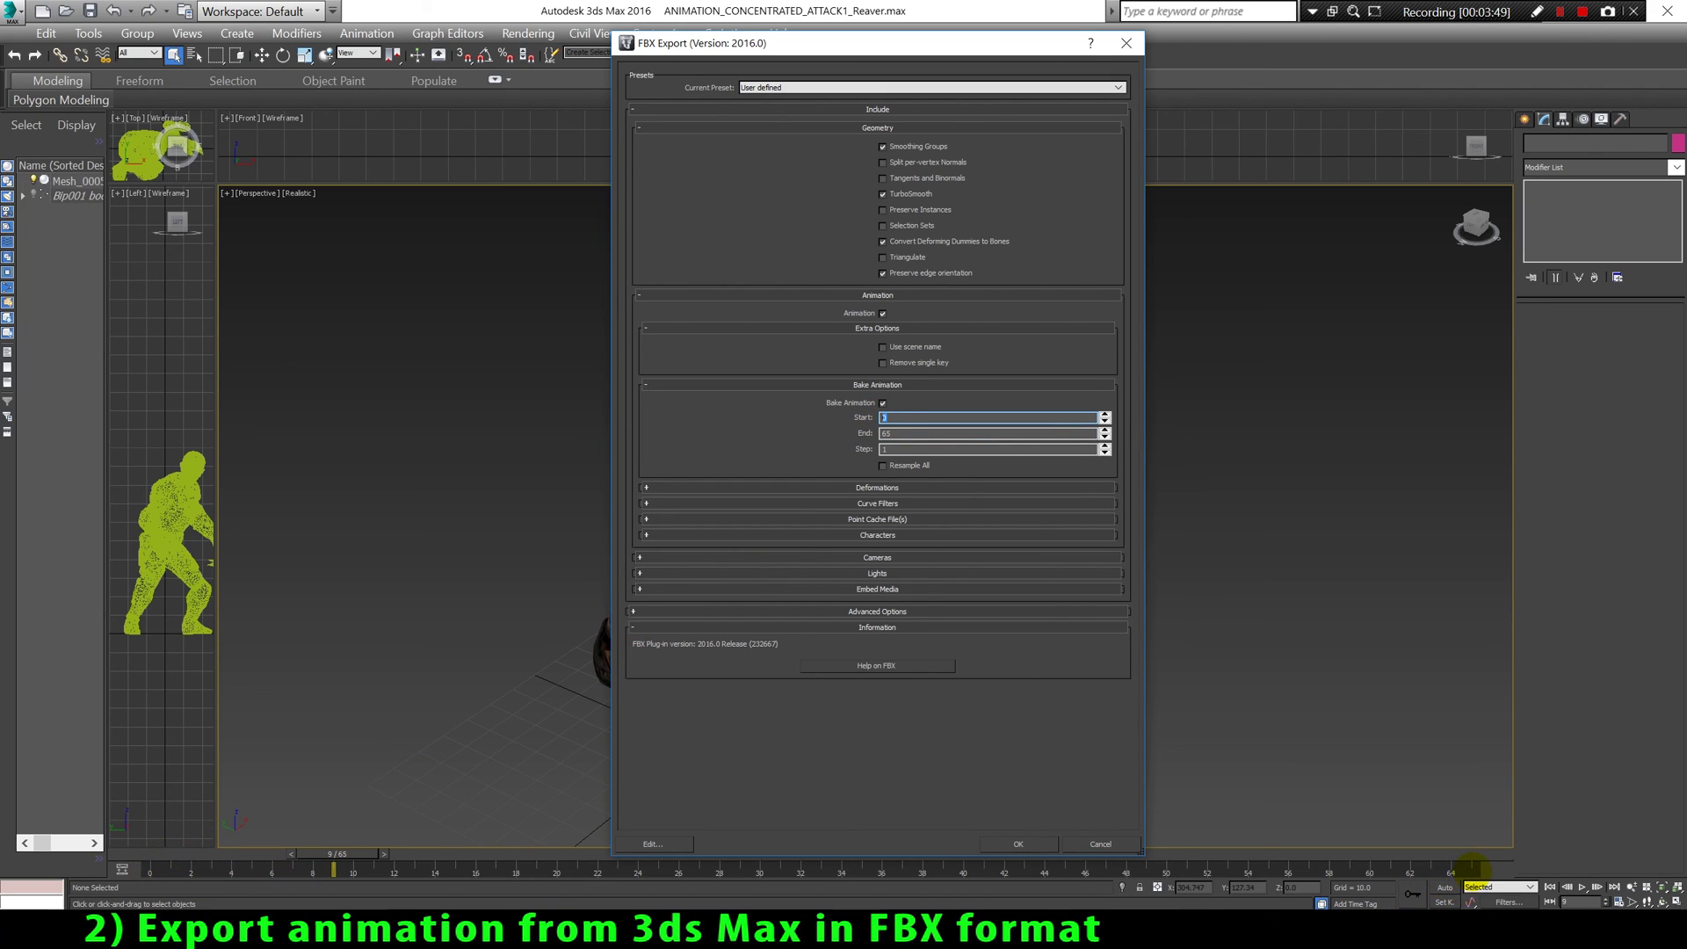
click(893, 433)
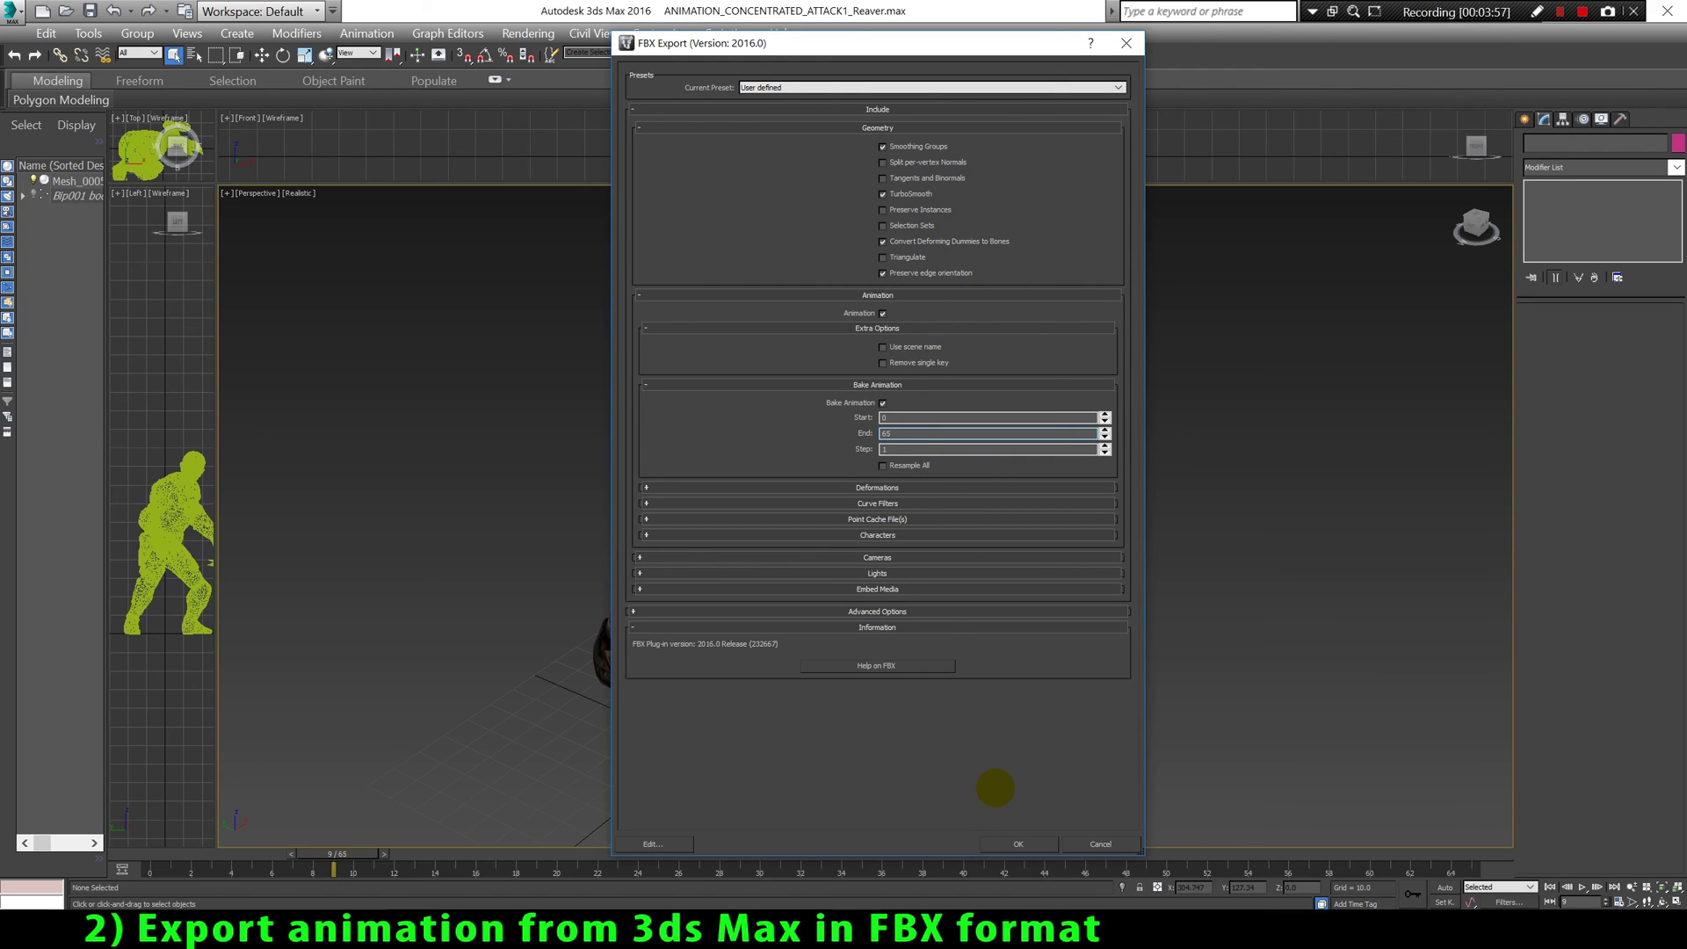
click(999, 840)
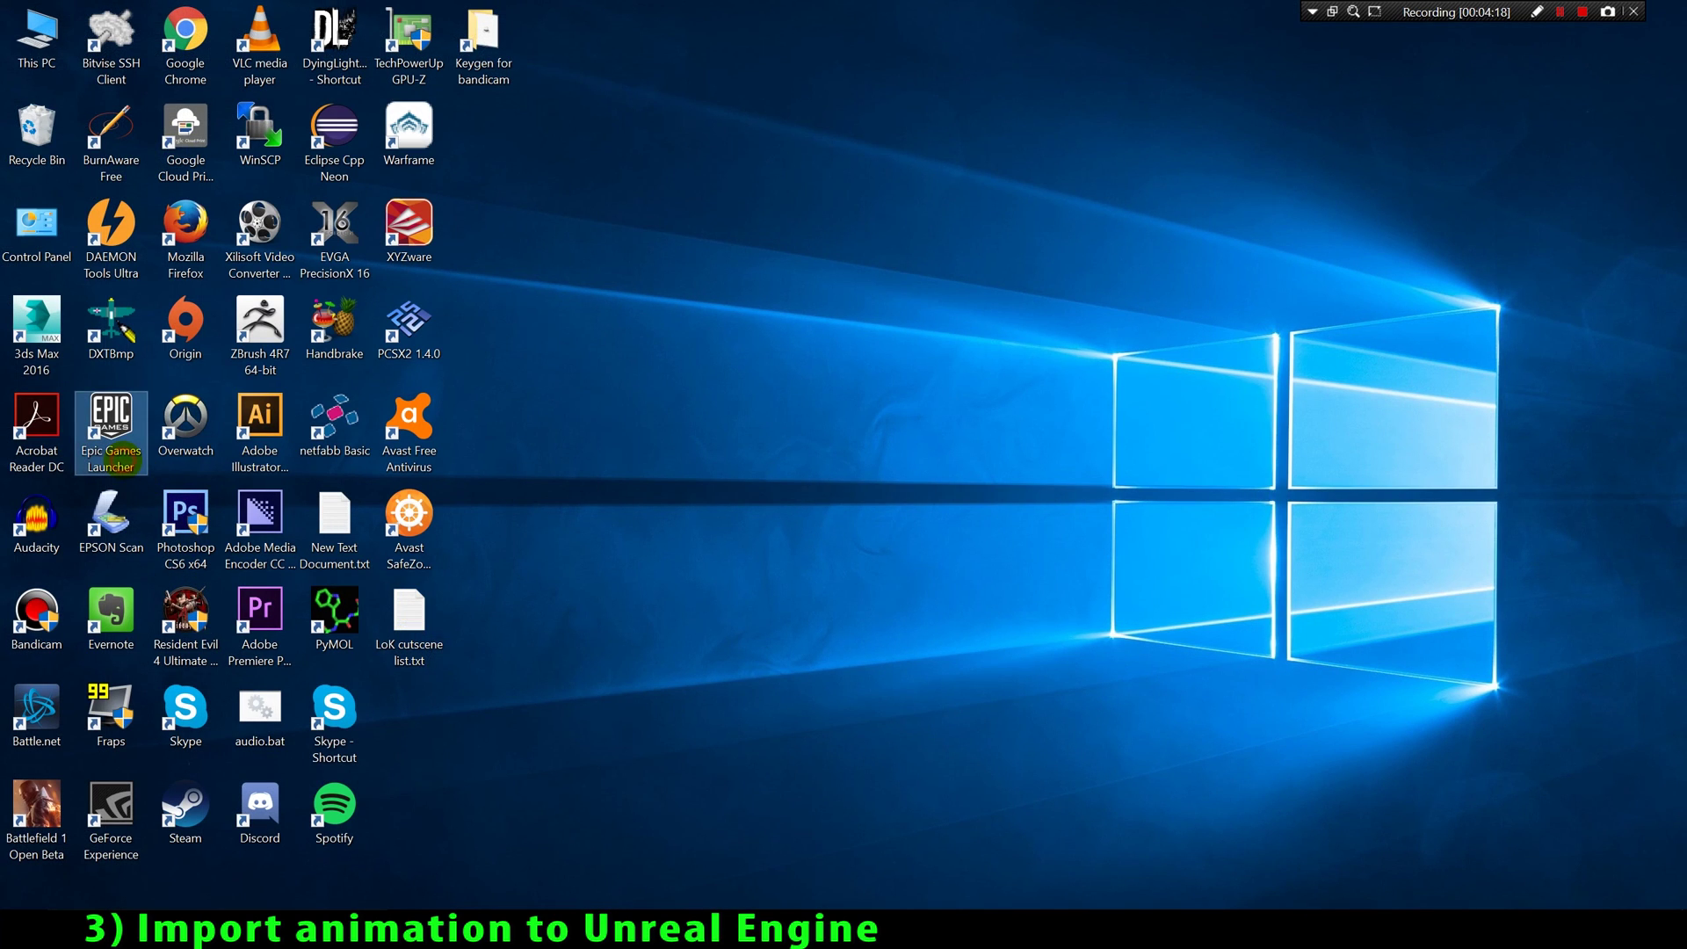
Step: Launch Unreal Engine 4.12.5 from the Epic Games Launcher and create the blank Blueprint project MyProject2 with starter content
double_click(111, 430)
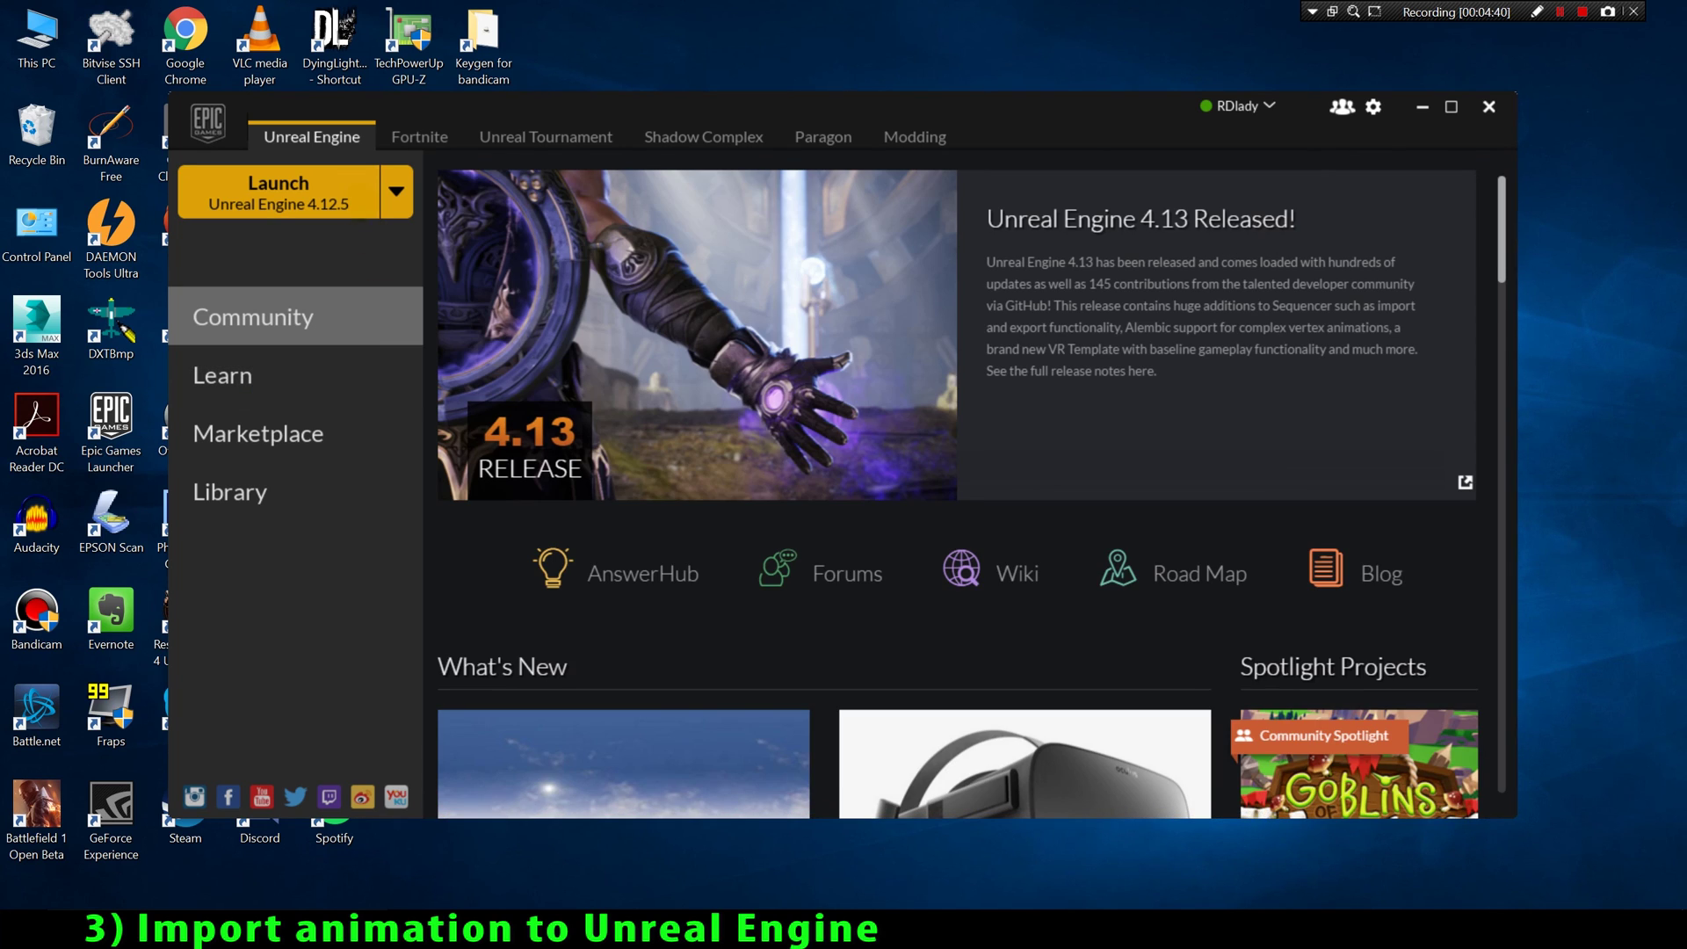
click(322, 188)
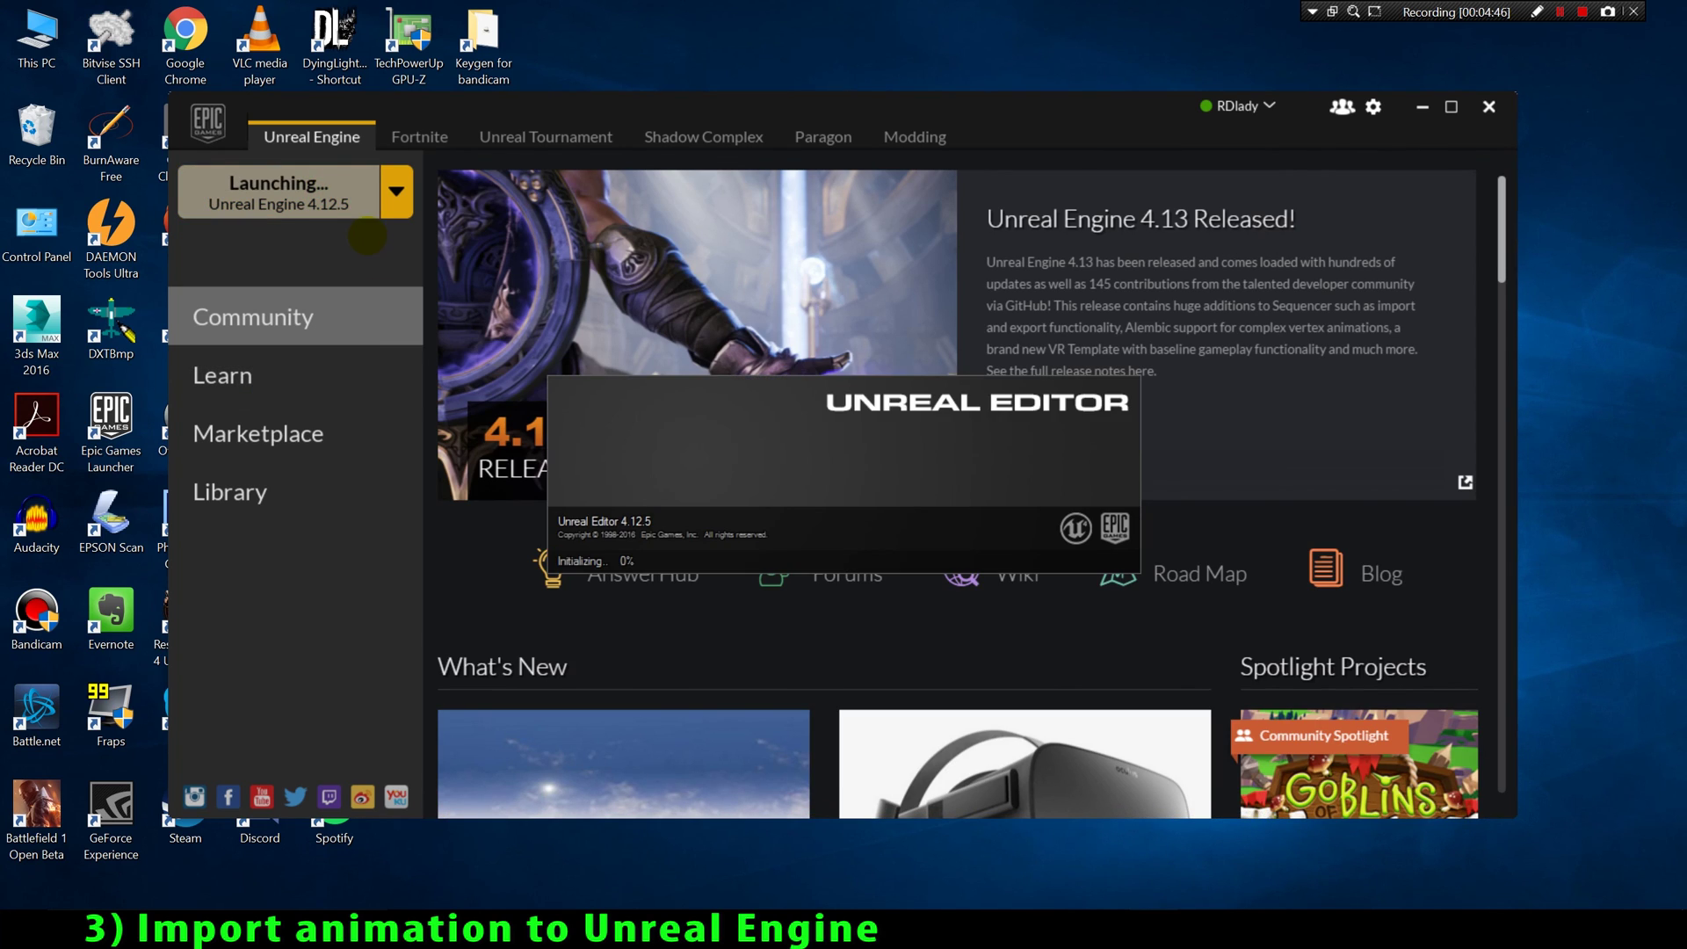
click(580, 145)
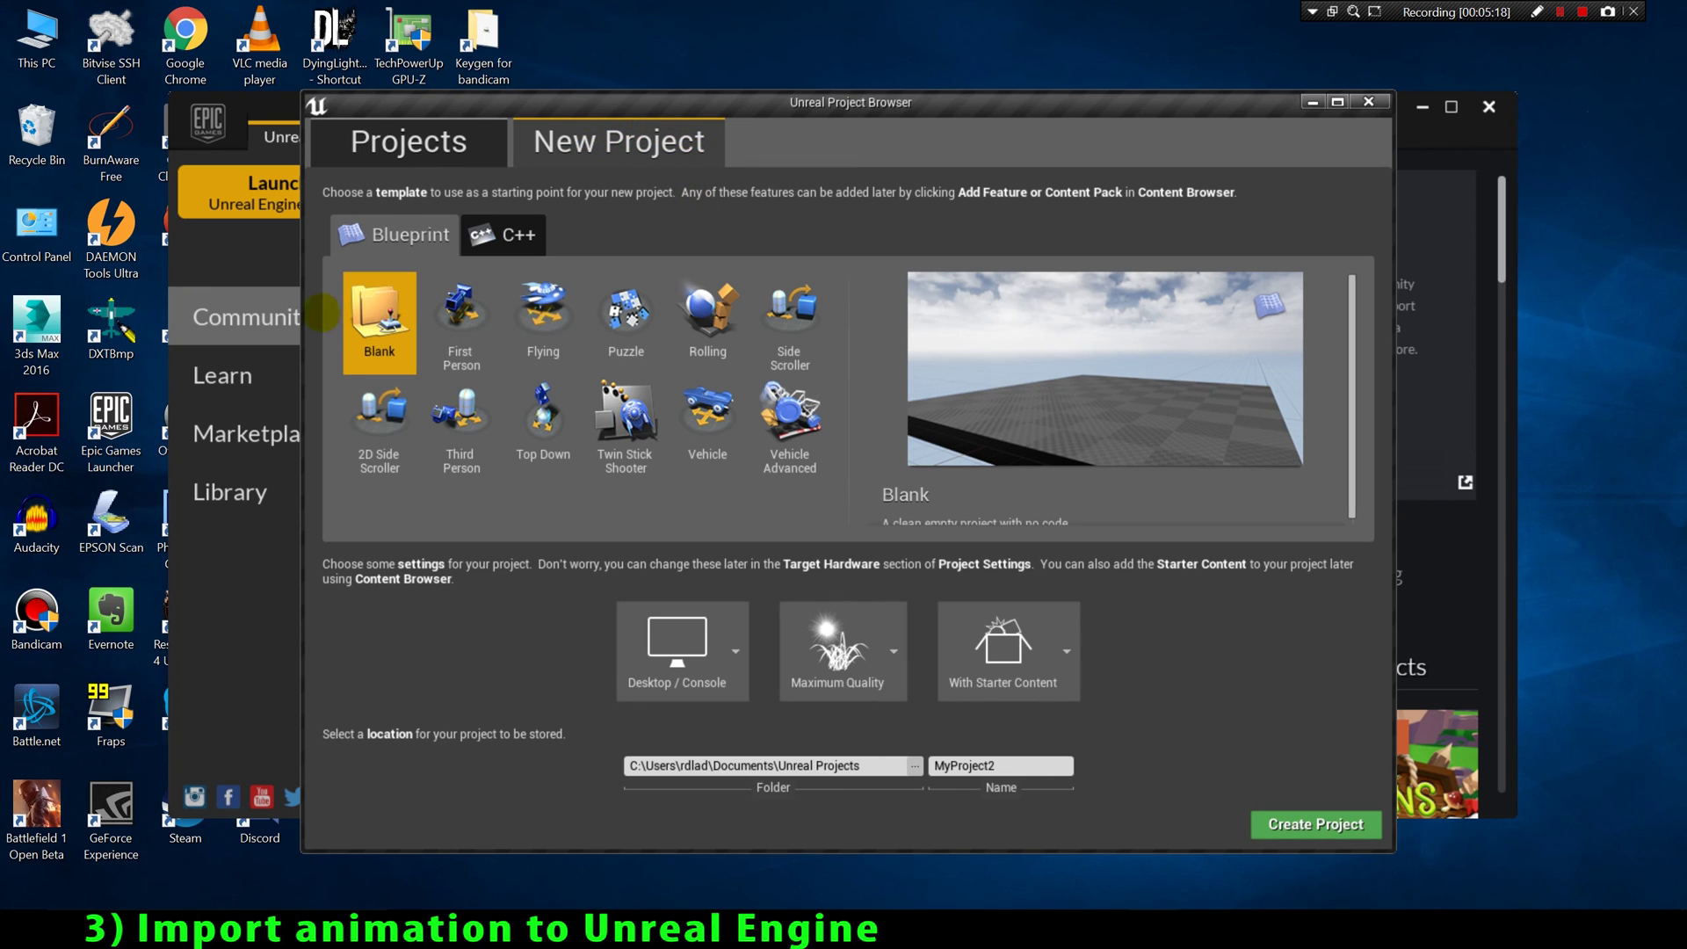
click(1302, 823)
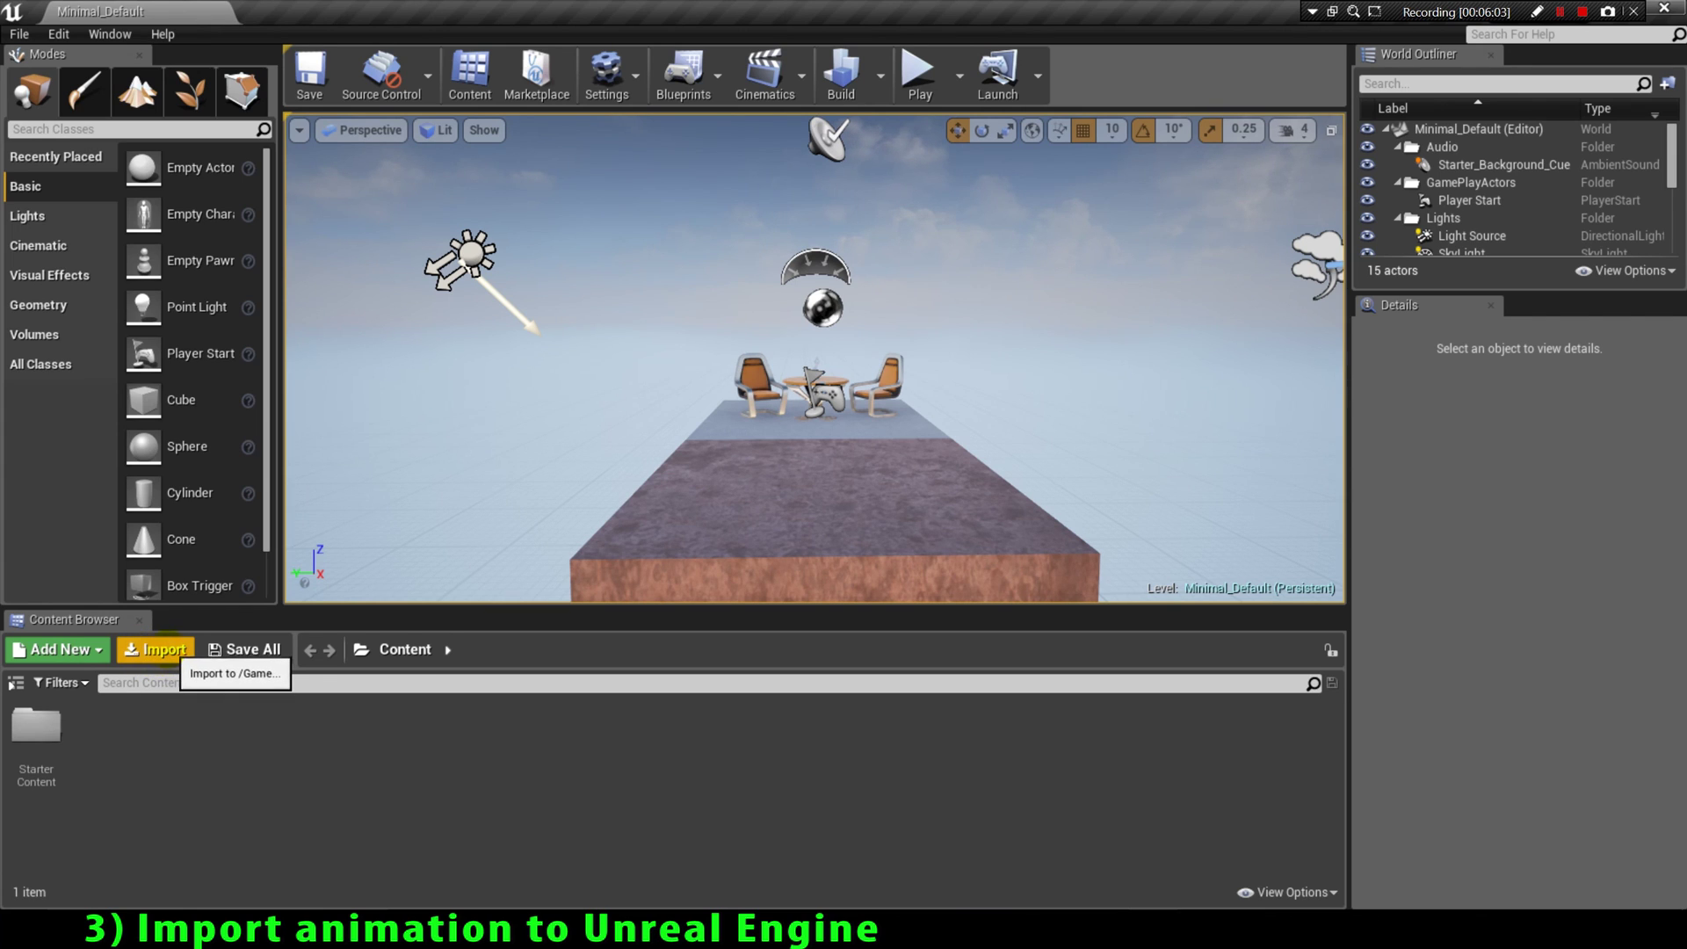
Step: Start importing concentrated_attack_1_Reaver.FBX from the "tutorial export from 3ds to UE" folder into the project's Content folder
click(162, 651)
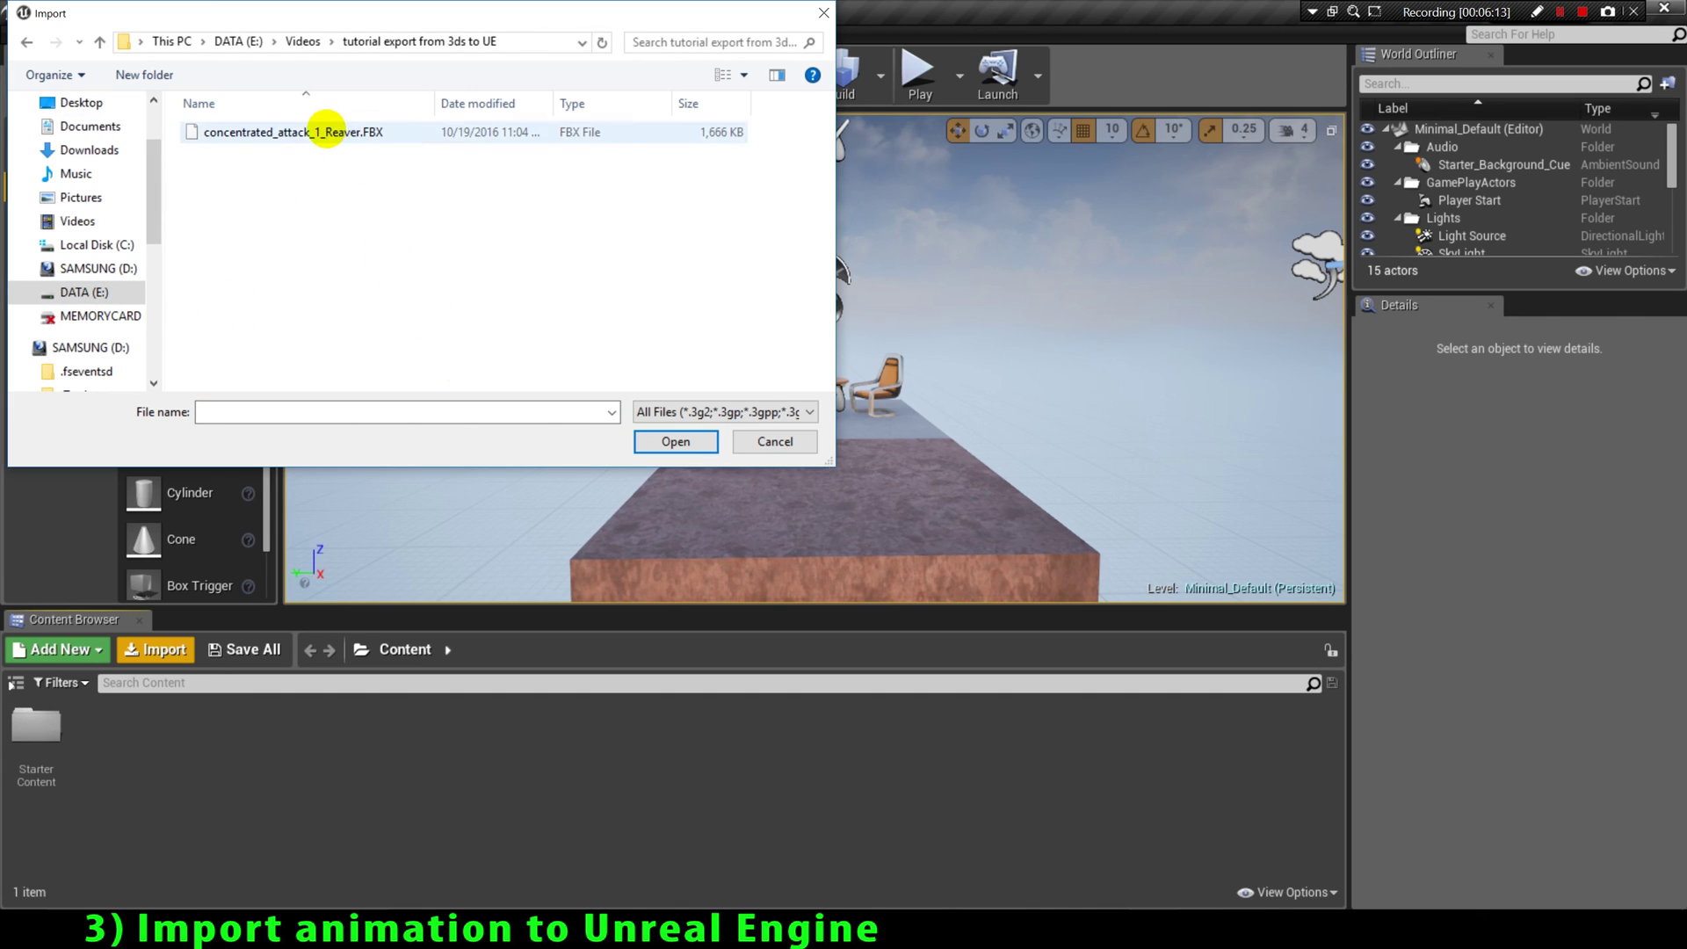
click(326, 132)
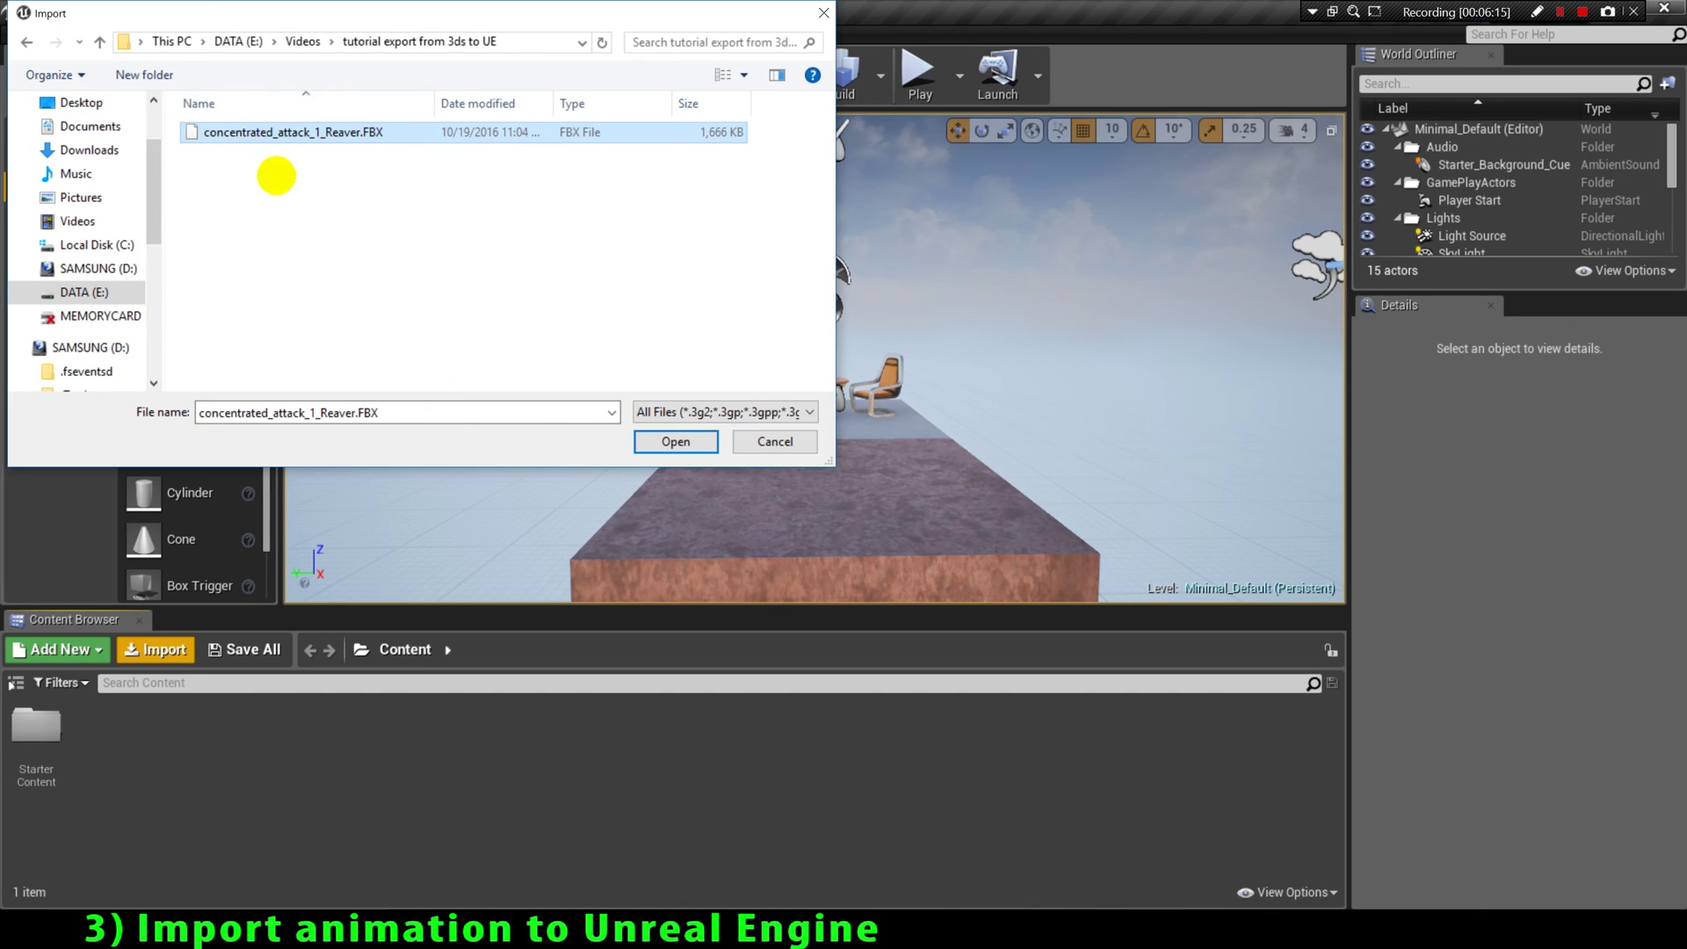
click(677, 441)
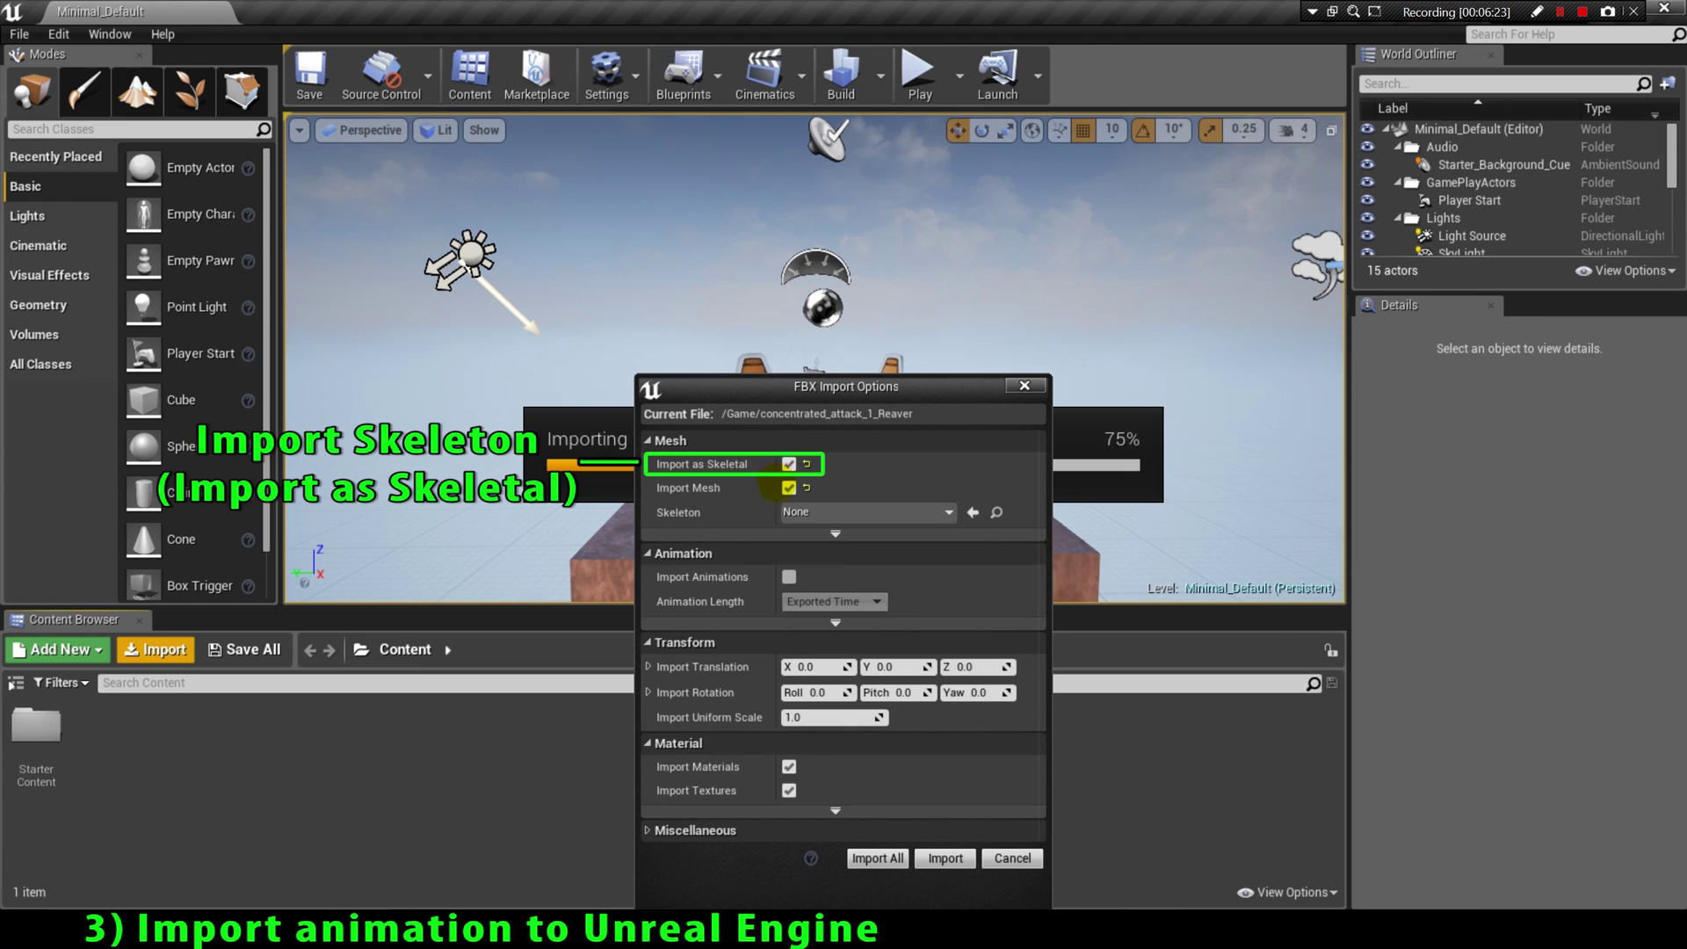
Step: Enable Import Animations with Exported Time as the animation length, leave the skeleton at None, and import everything with these settings
click(788, 578)
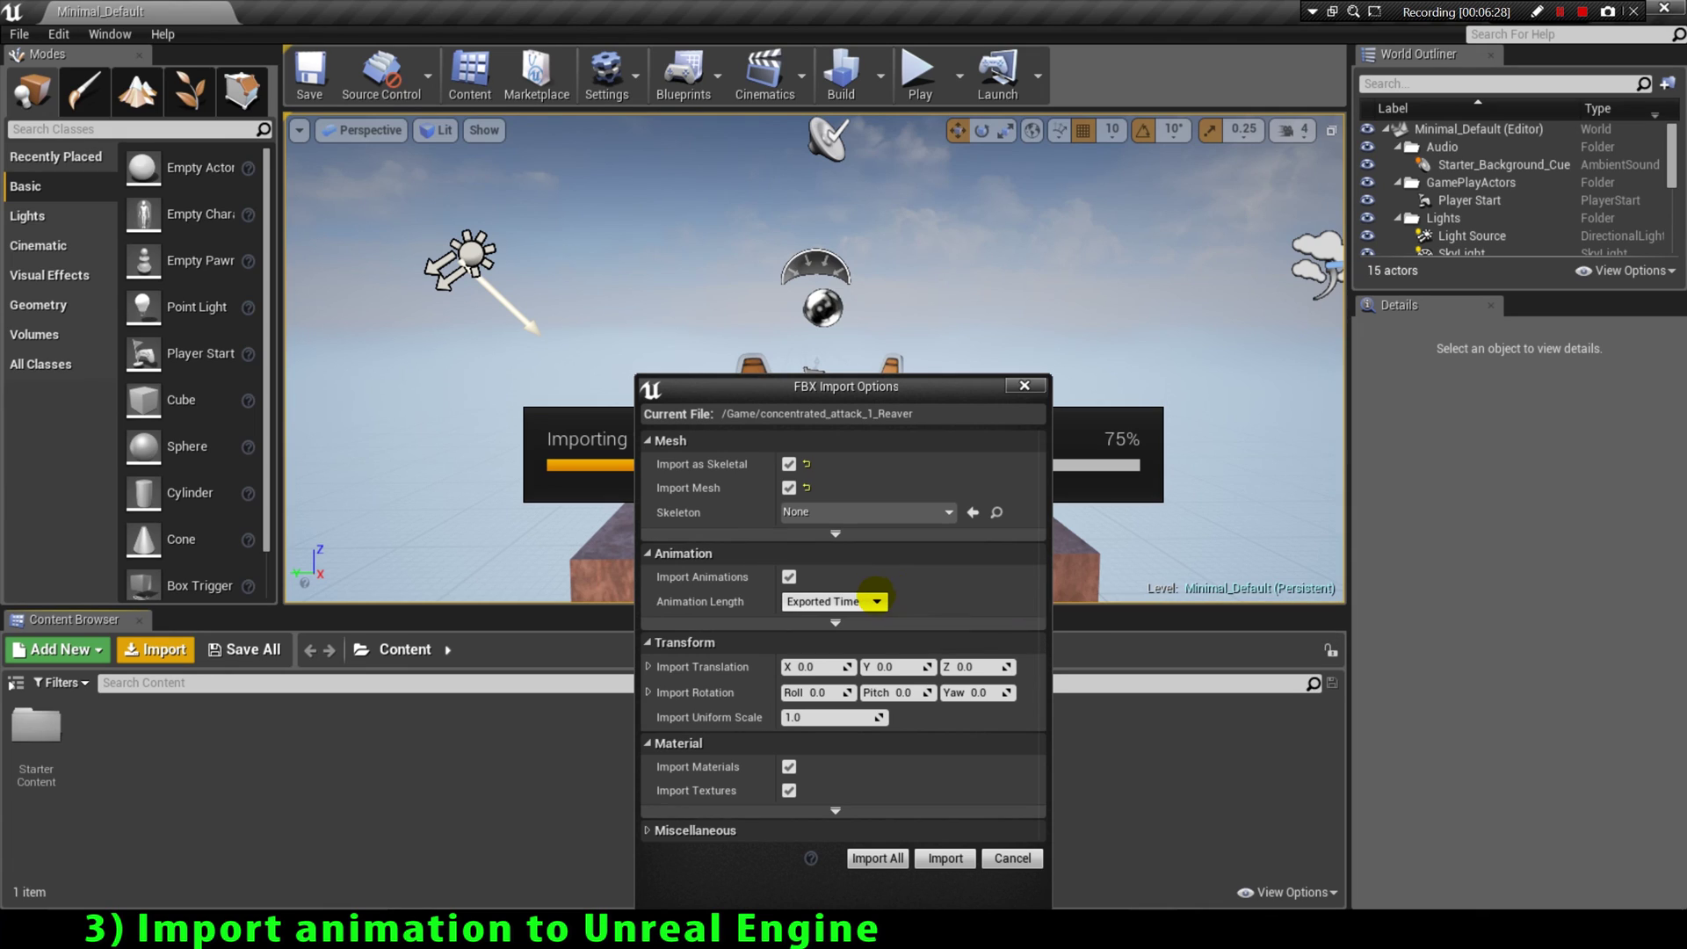
click(877, 601)
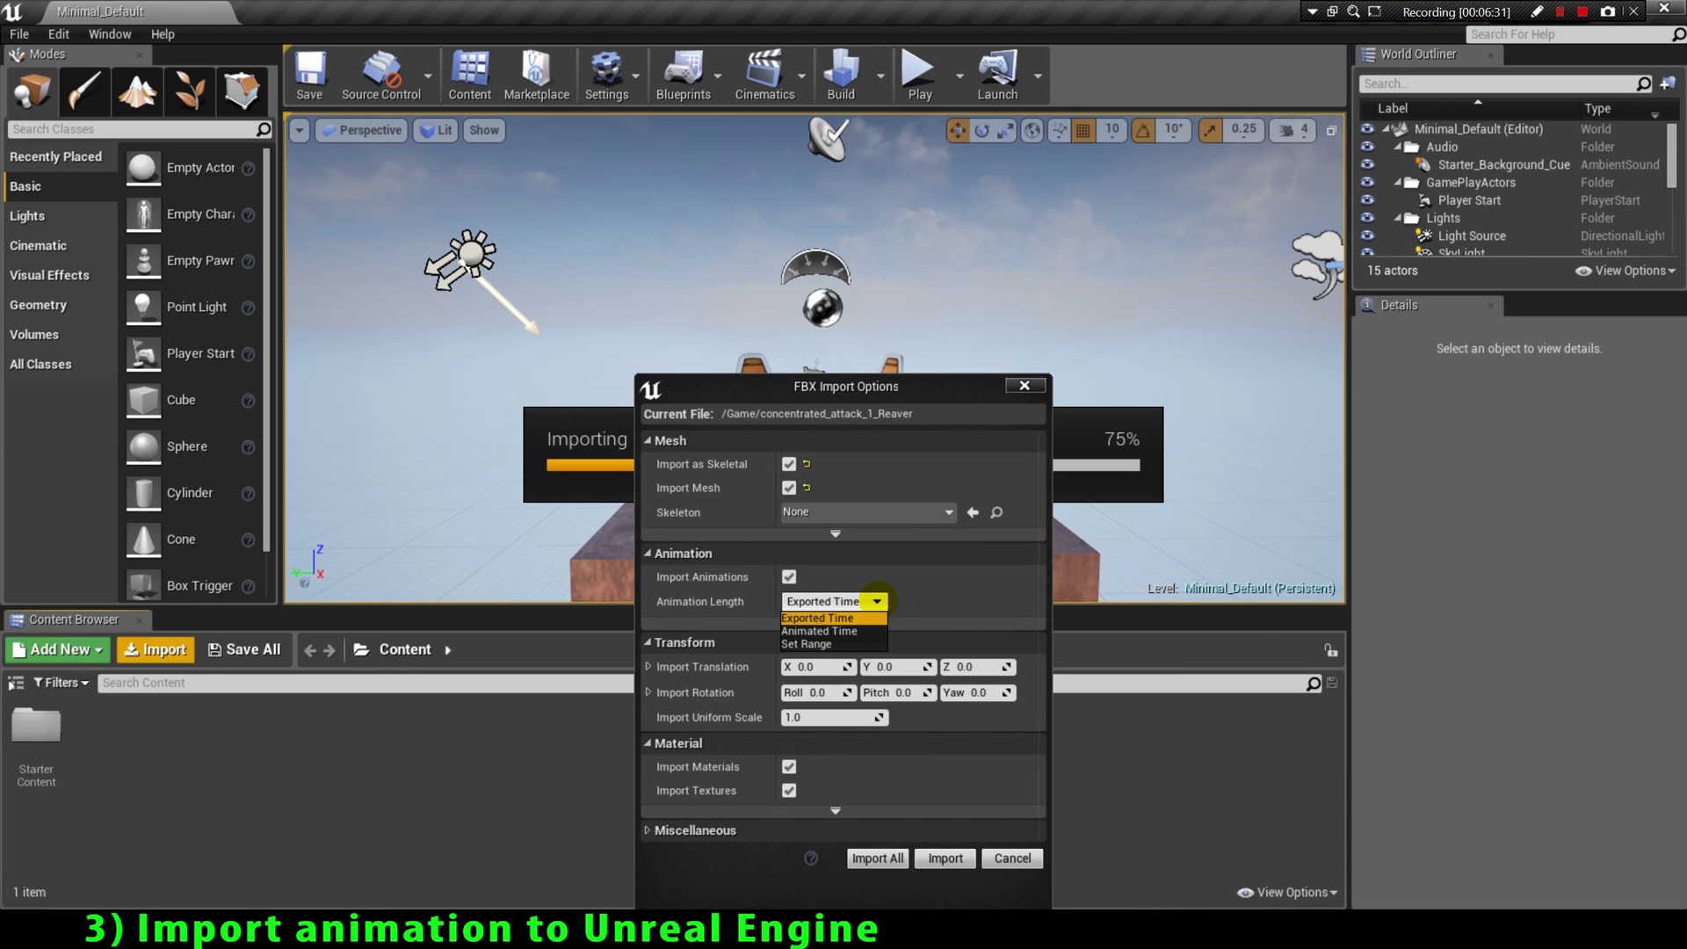
click(877, 601)
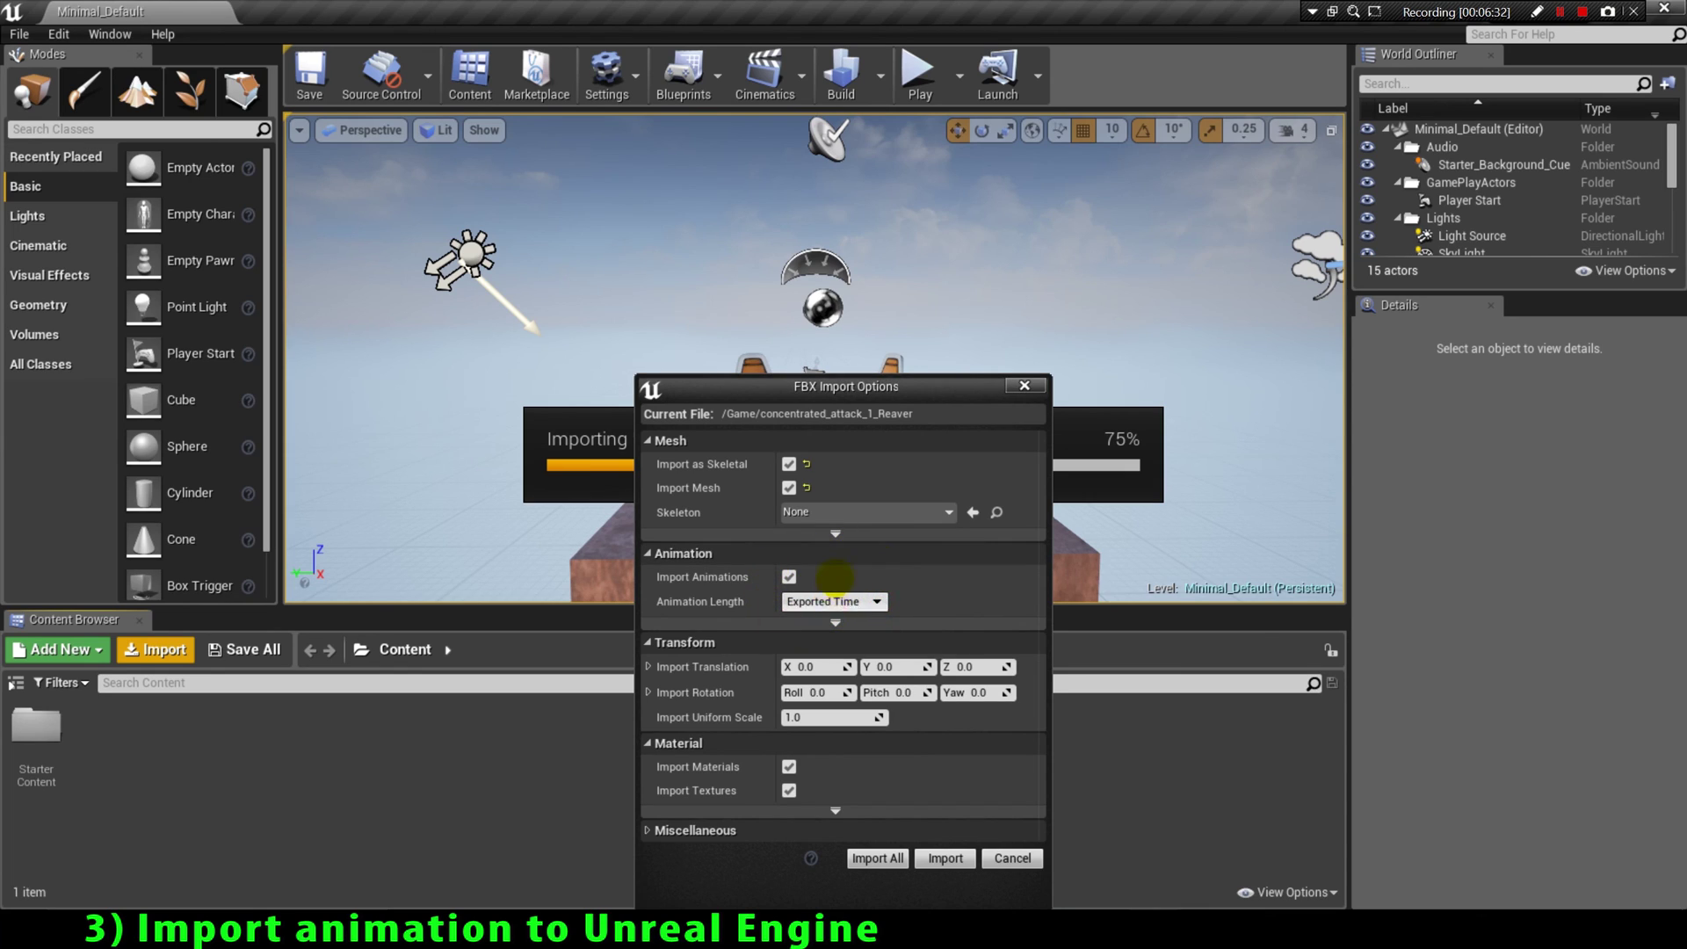
click(913, 512)
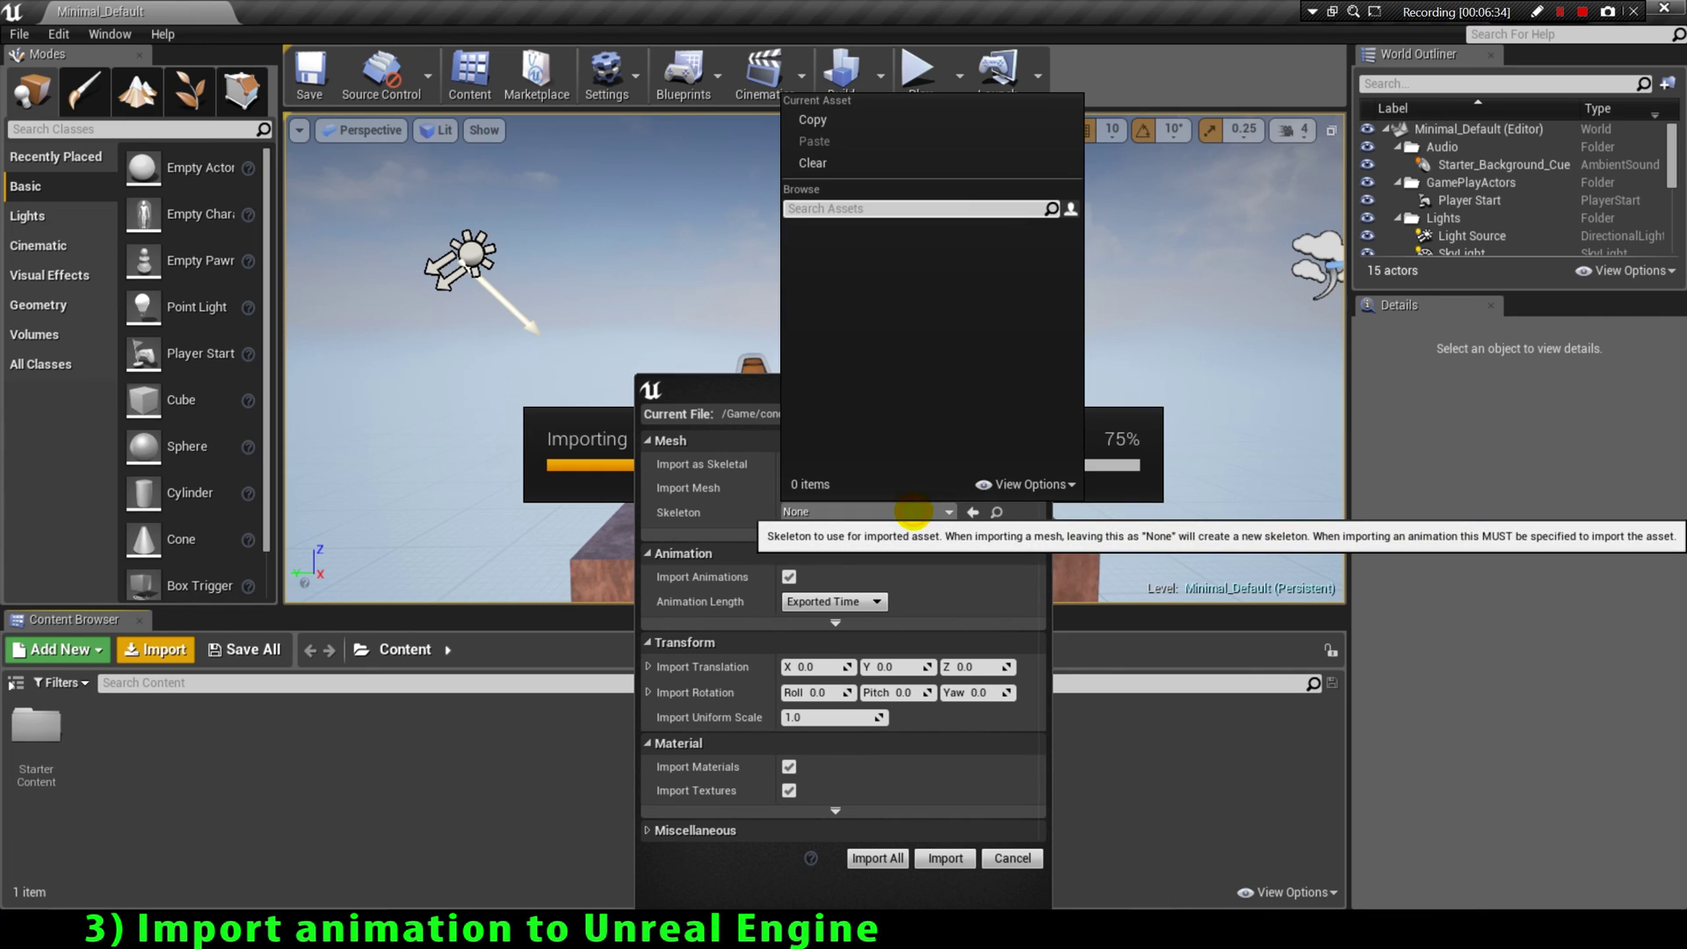
click(909, 514)
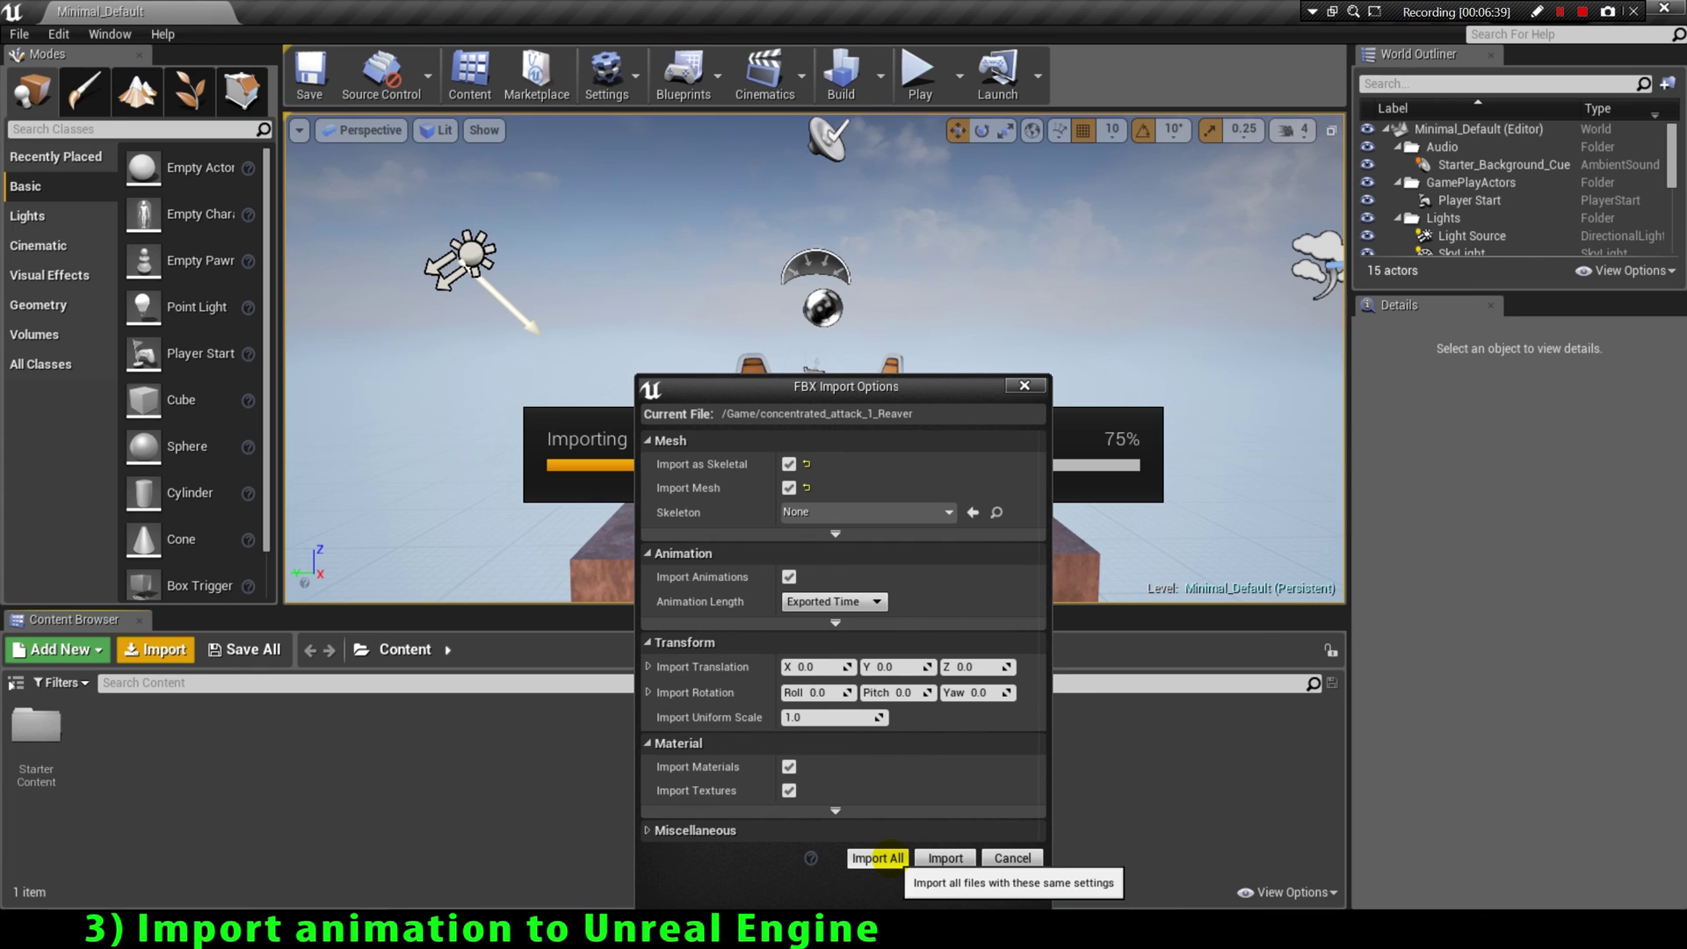
click(891, 858)
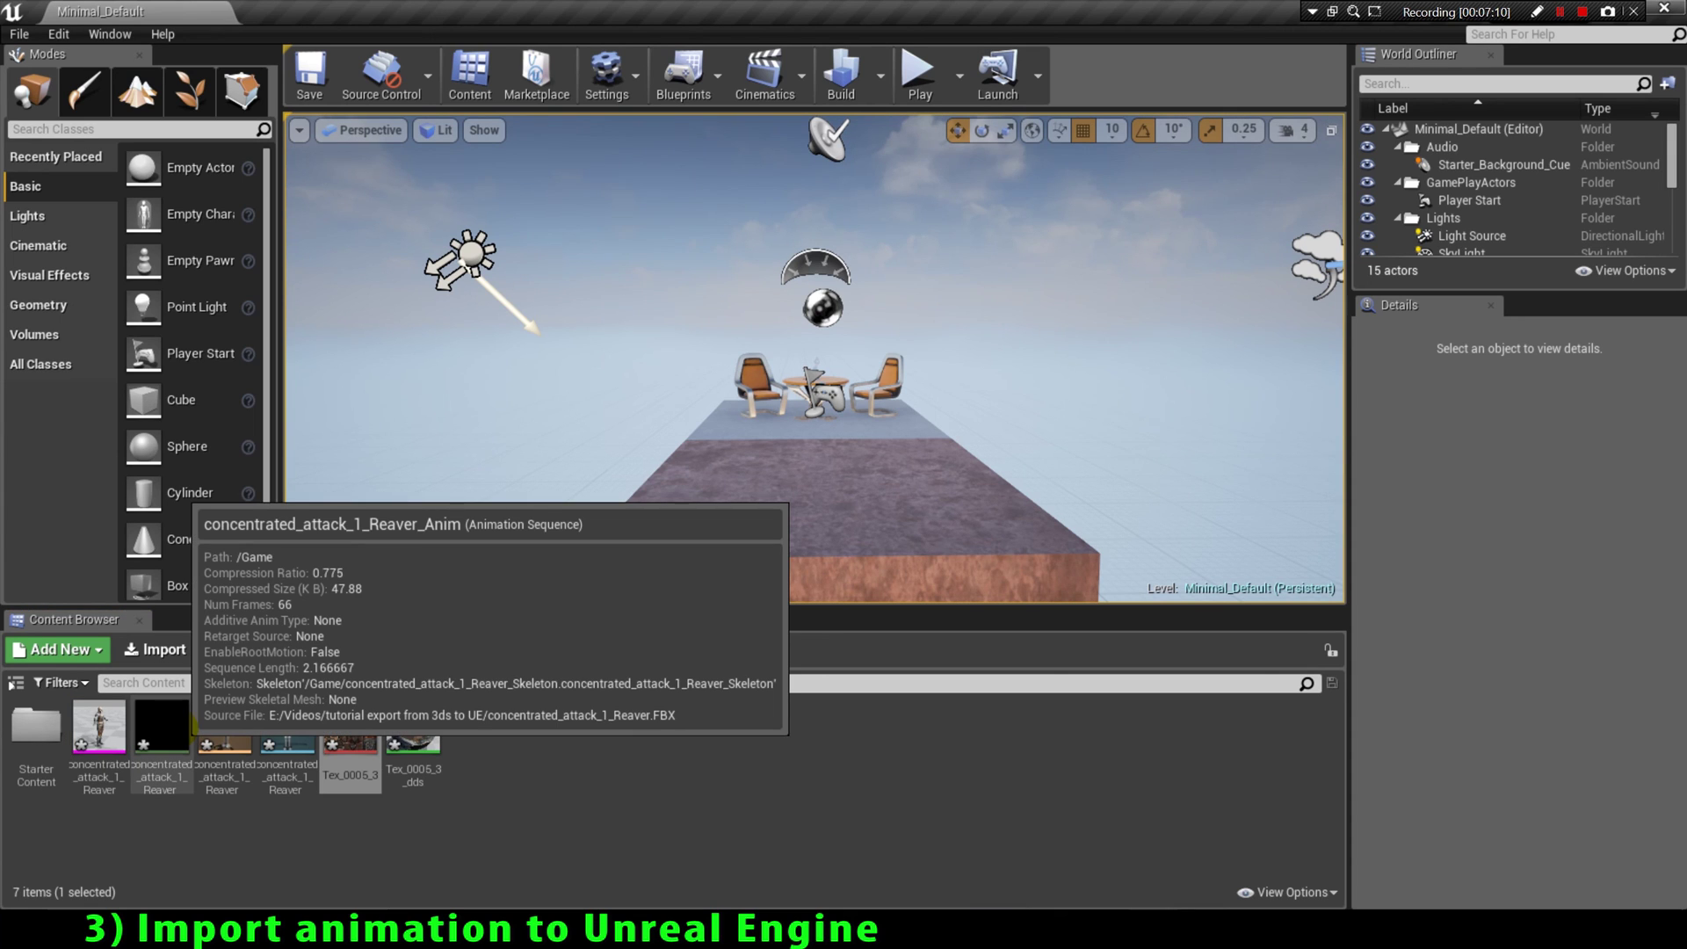
Step: Open the imported concentrated_attack_1_Reaver animation and examine its playback from different angles
double_click(162, 730)
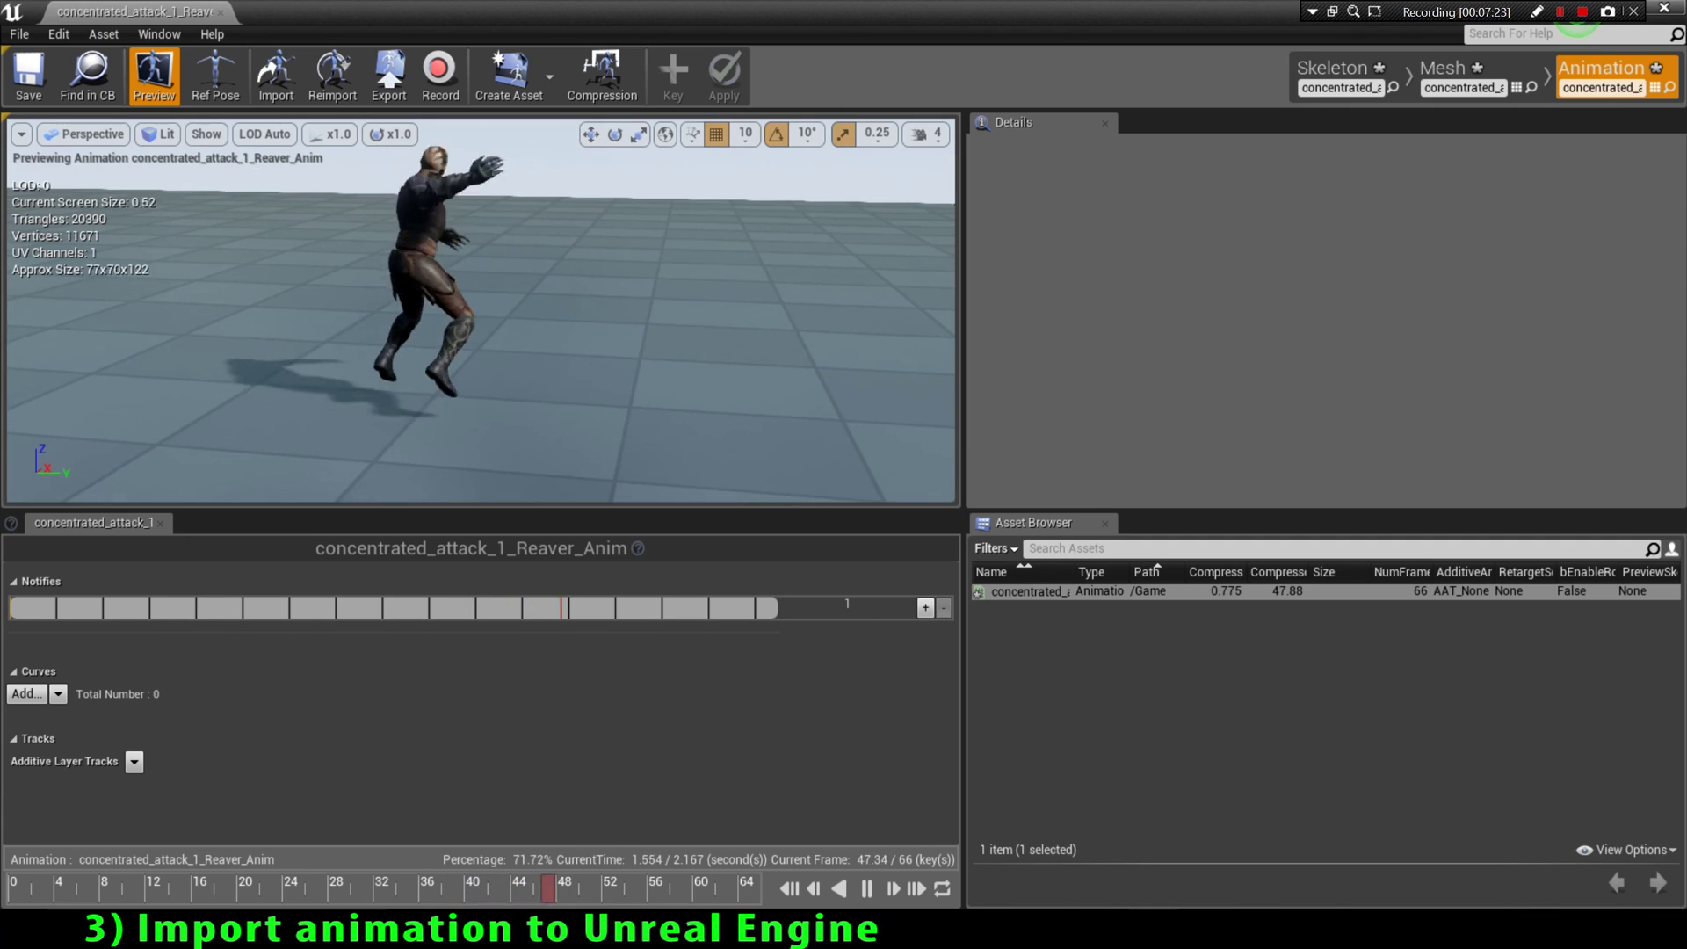
drag(387, 297, 398, 330)
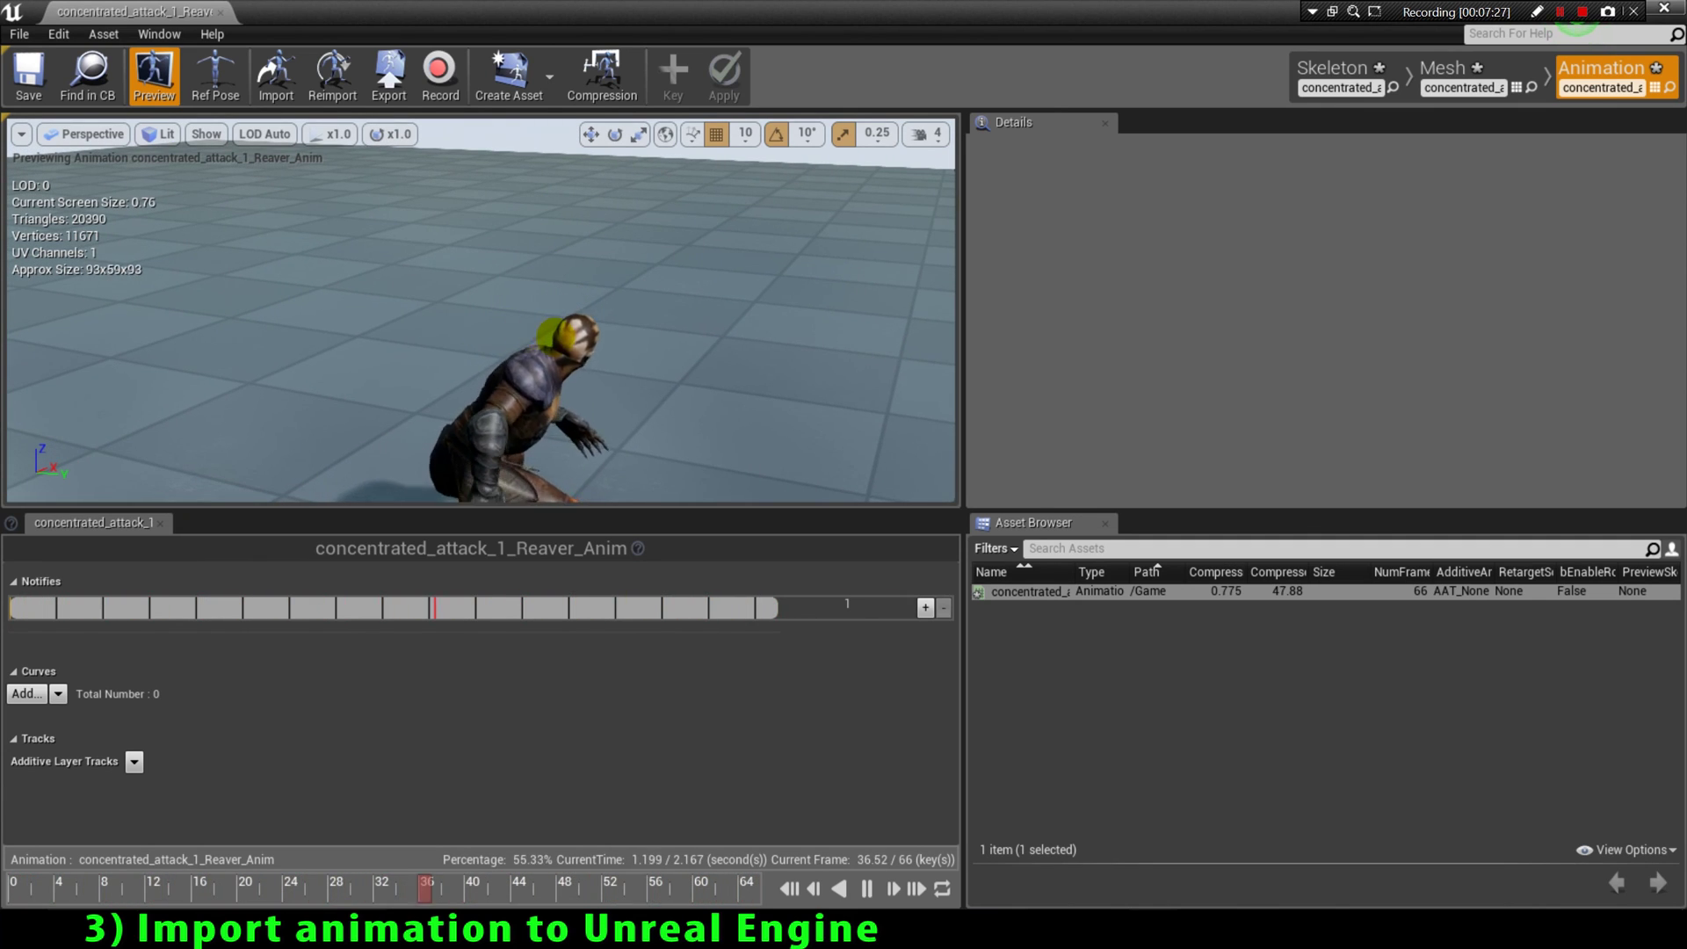
drag(575, 376, 723, 587)
right_drag(723, 587, 738, 538)
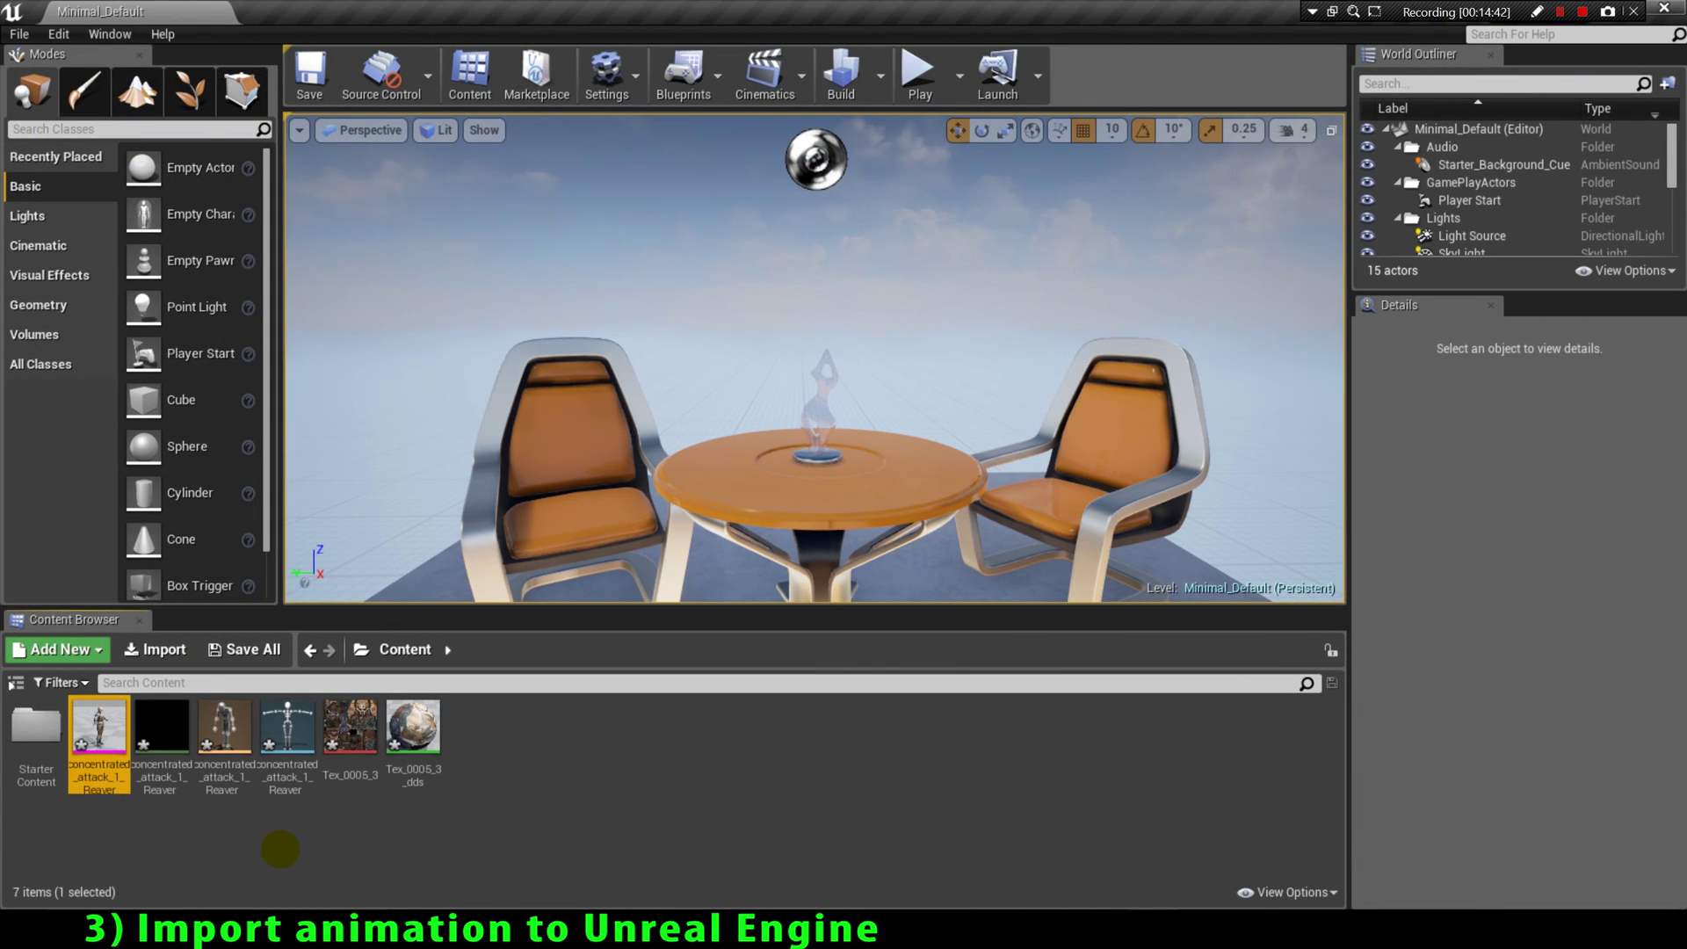
Step: Open the concentrated_attack_1_Reaver skeletal mesh and inspect the textured character from the back, sides and front
double_click(116, 740)
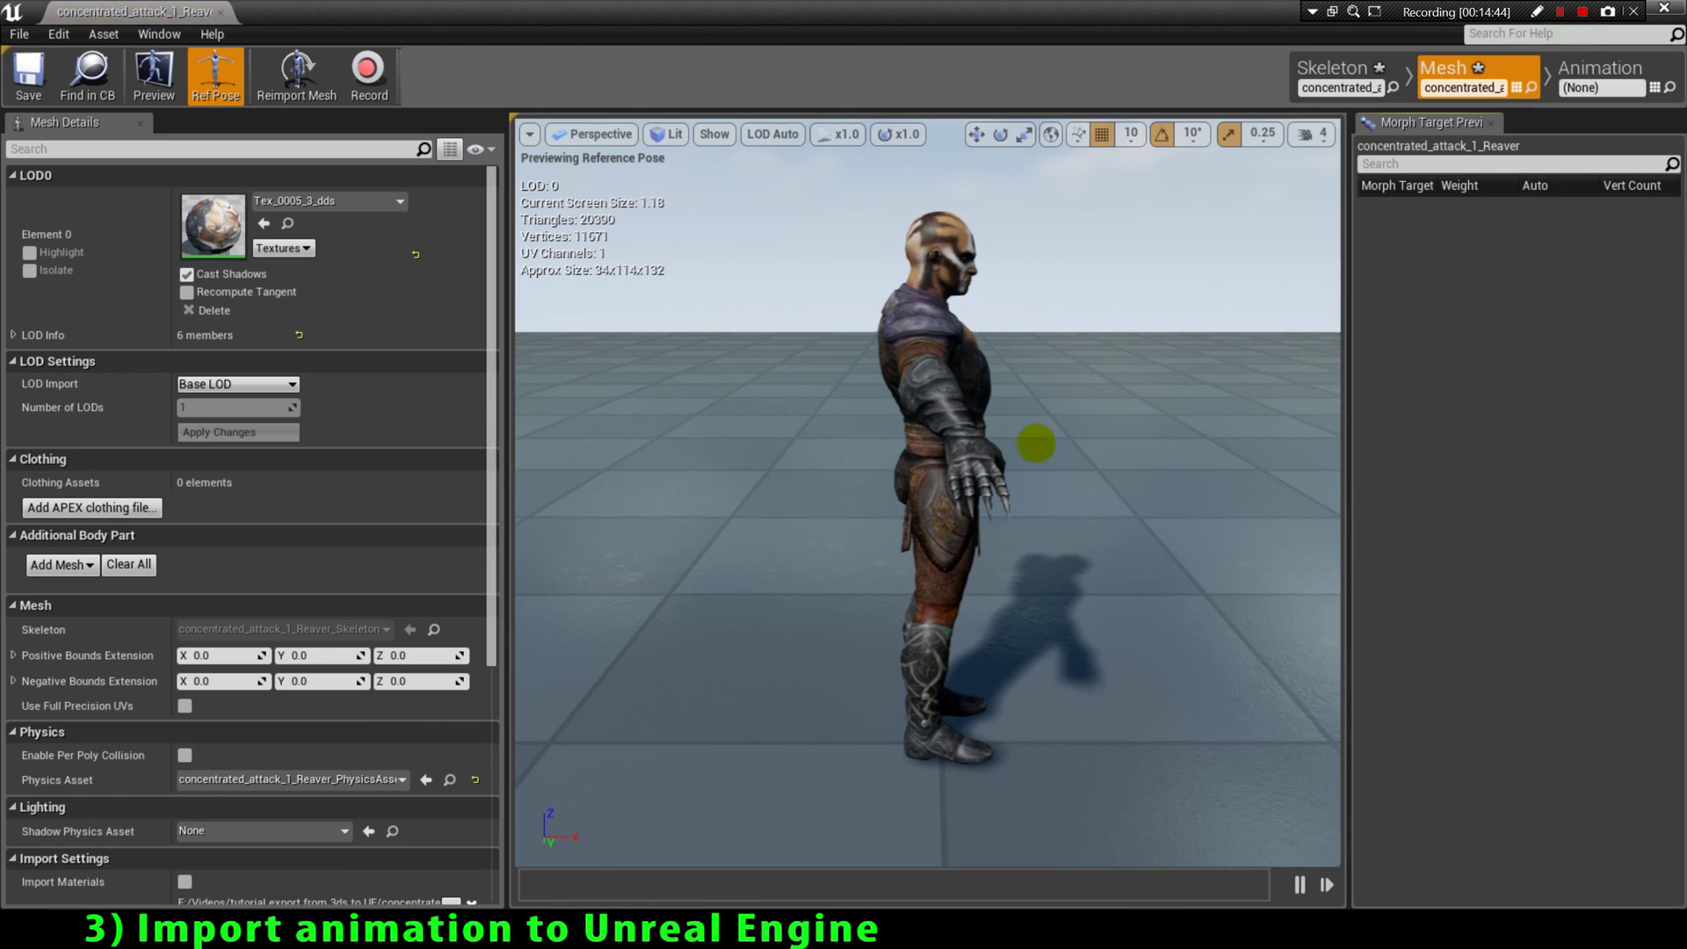
drag(1144, 448, 1208, 452)
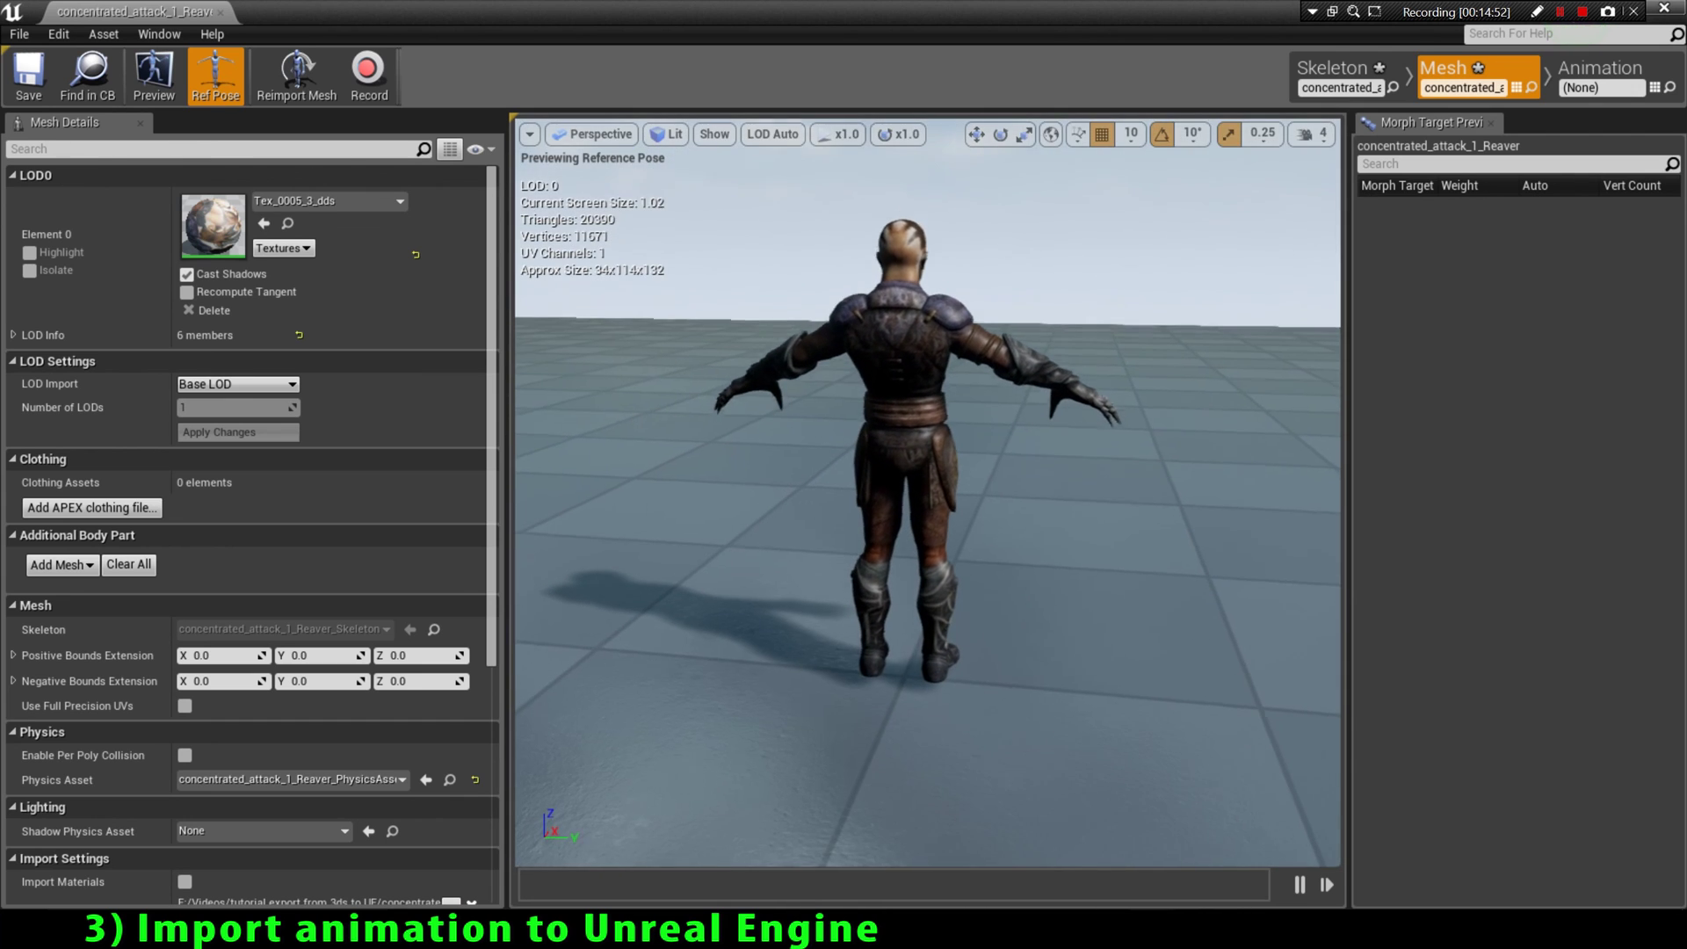
middle_drag(1136, 431, 1107, 378)
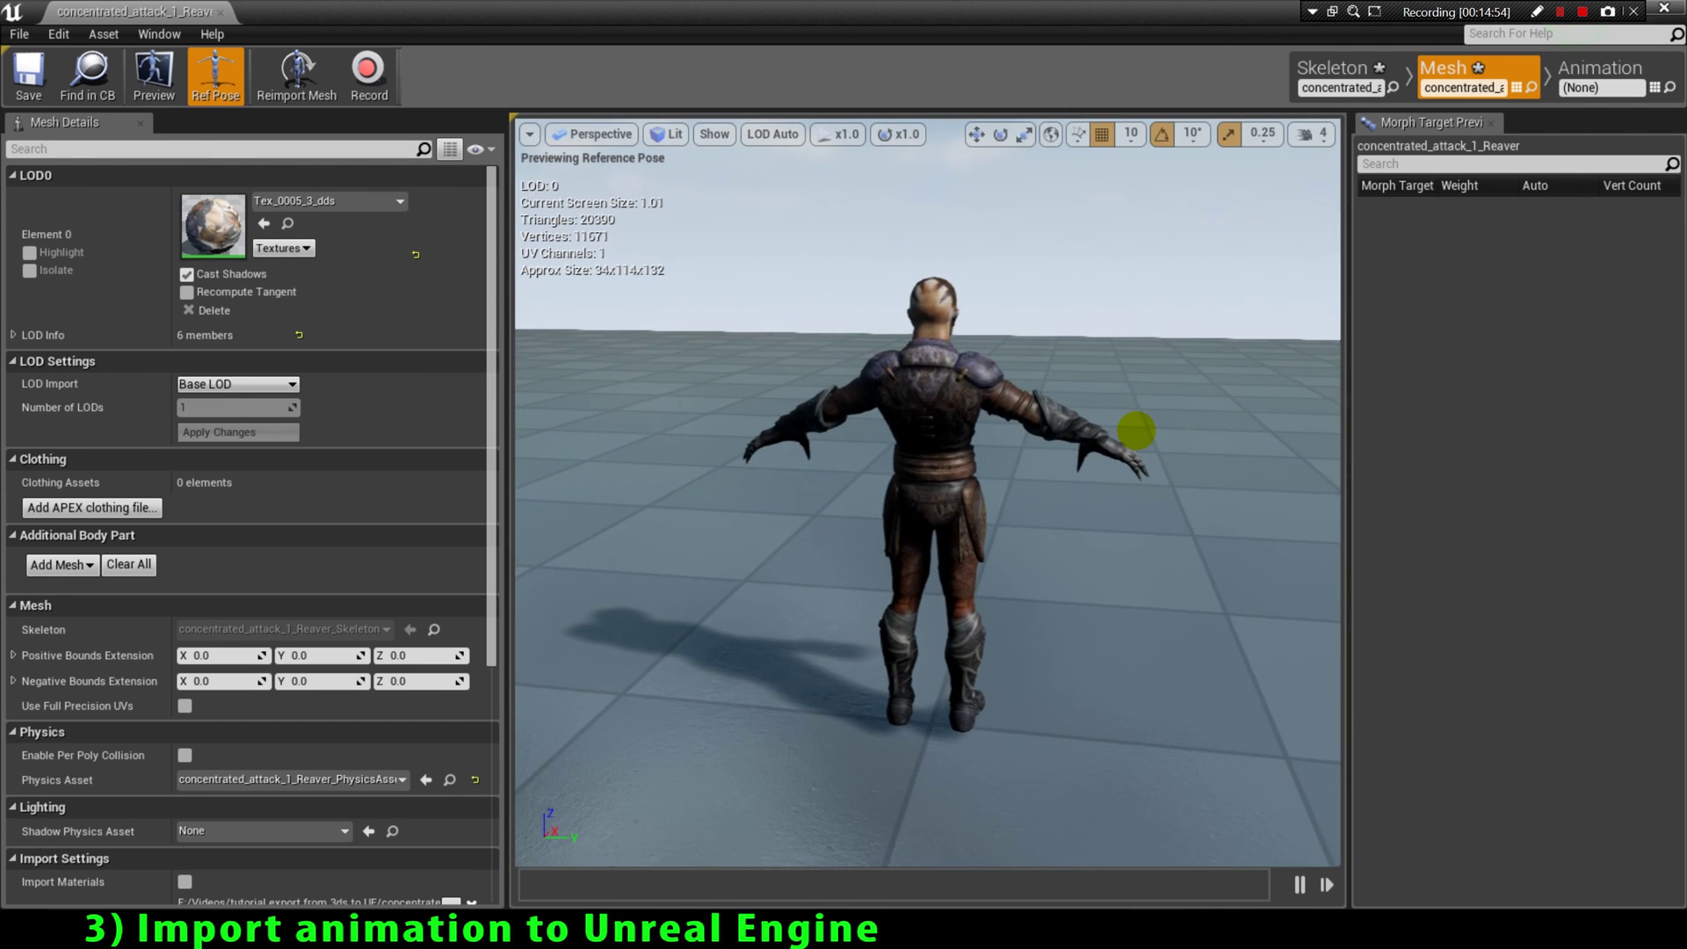
alt+drag(1164, 360, 764, 353)
drag(914, 364, 774, 364)
drag(914, 364, 921, 474)
drag(773, 404, 527, 338)
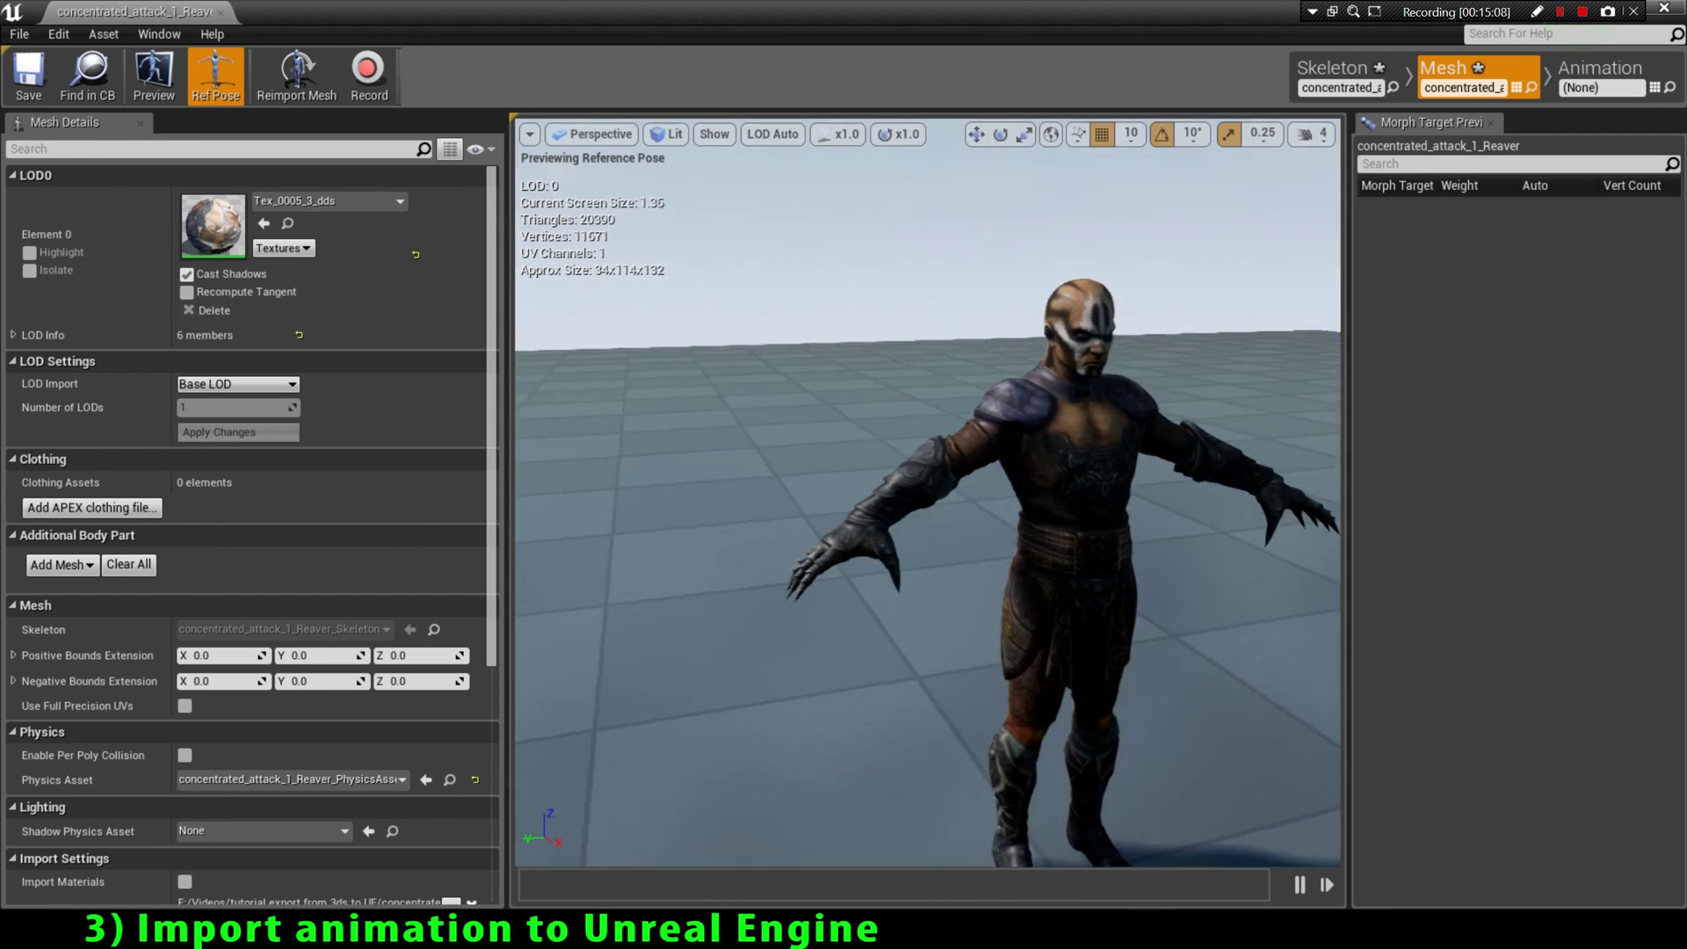